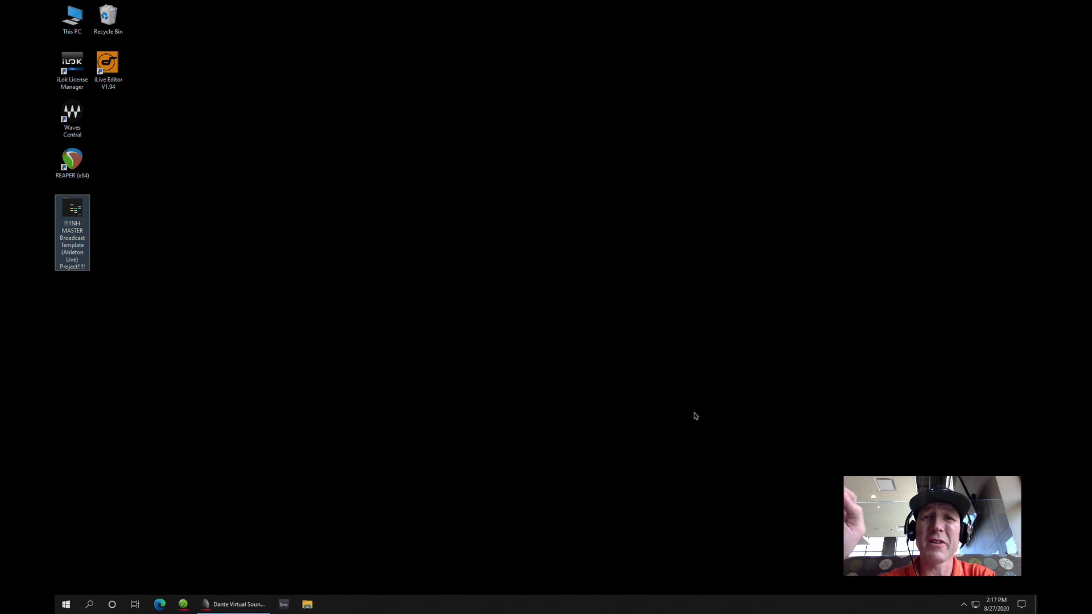
Open the Live set "082320 NH MASTER Broadcast Template (Ableton Live).als" from the master template project folder on the desktop
left_click(370, 361)
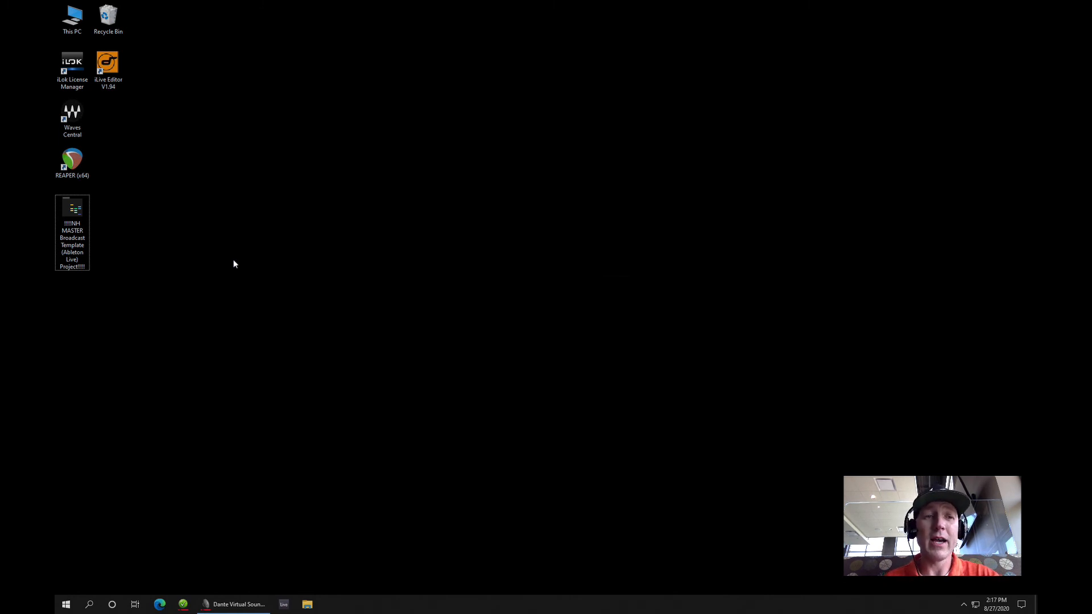
double_click(82, 226)
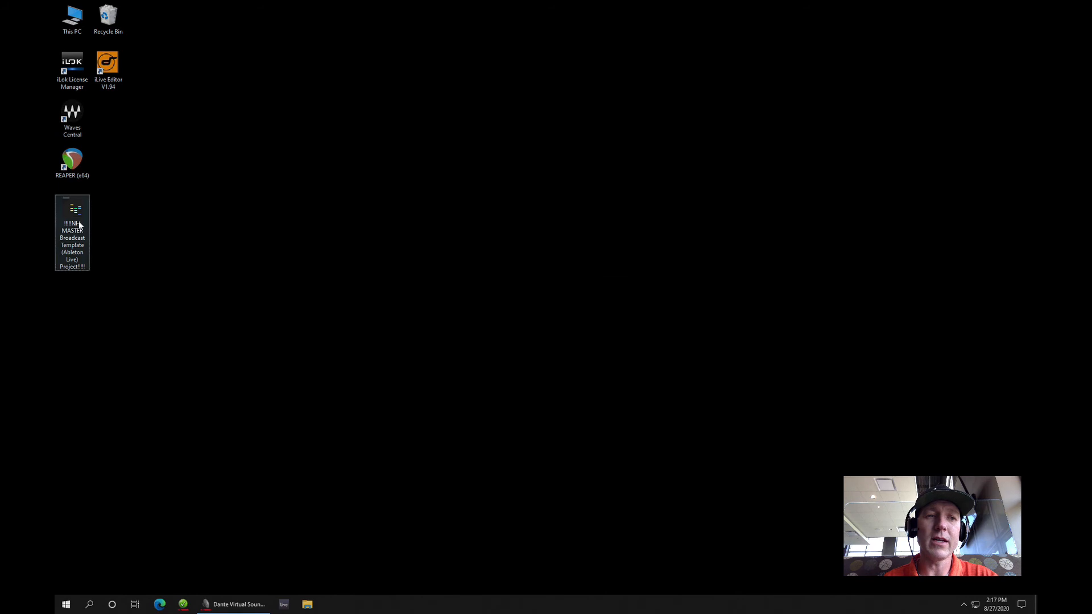
left_click(533, 357)
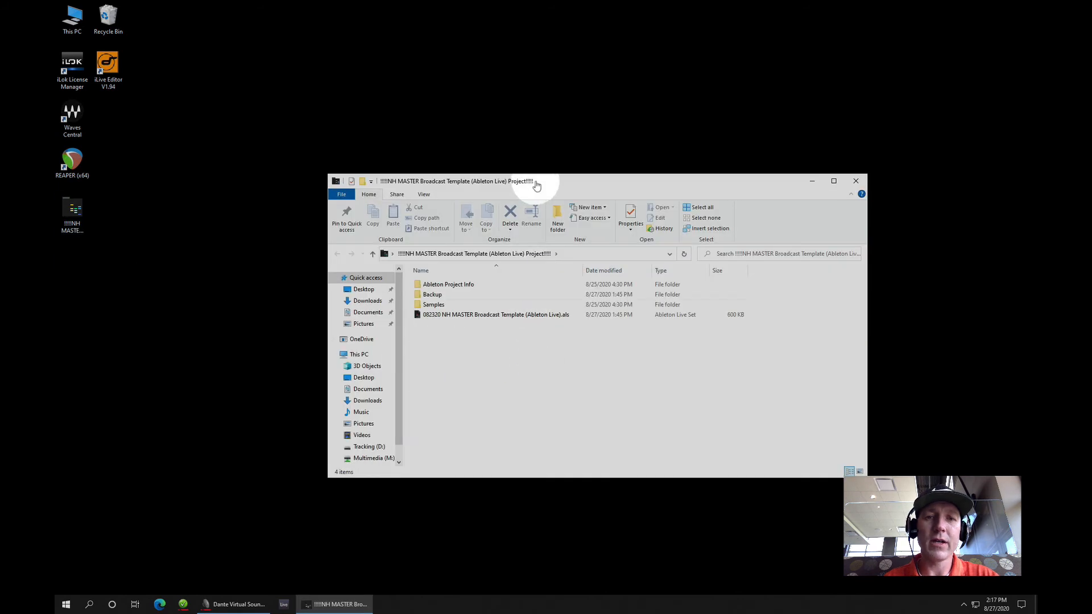
left_click_drag(556, 183, 538, 133)
left_click(553, 343)
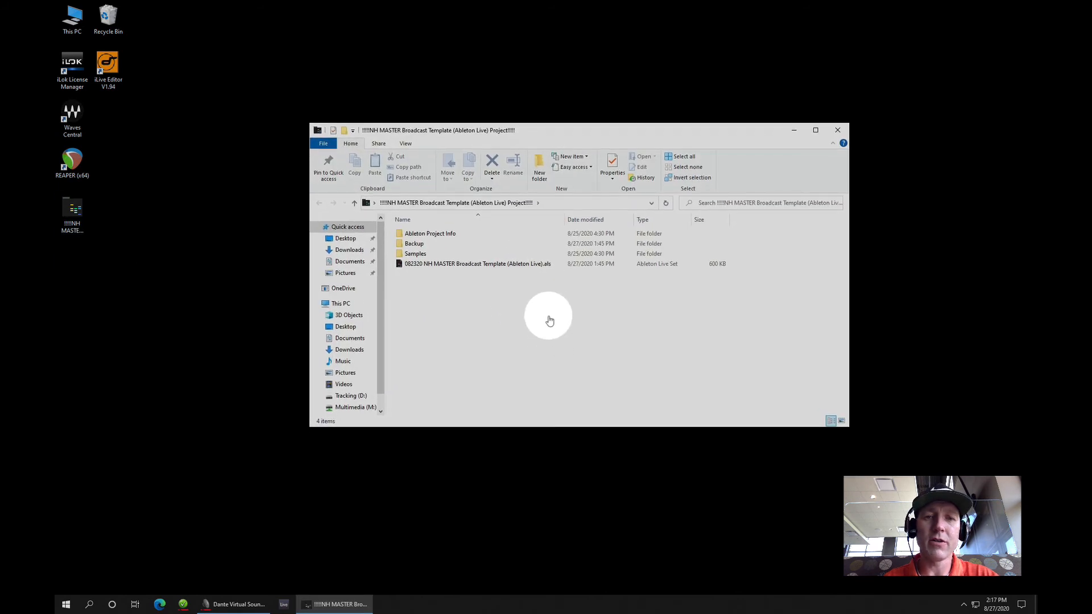
left_click(498, 265)
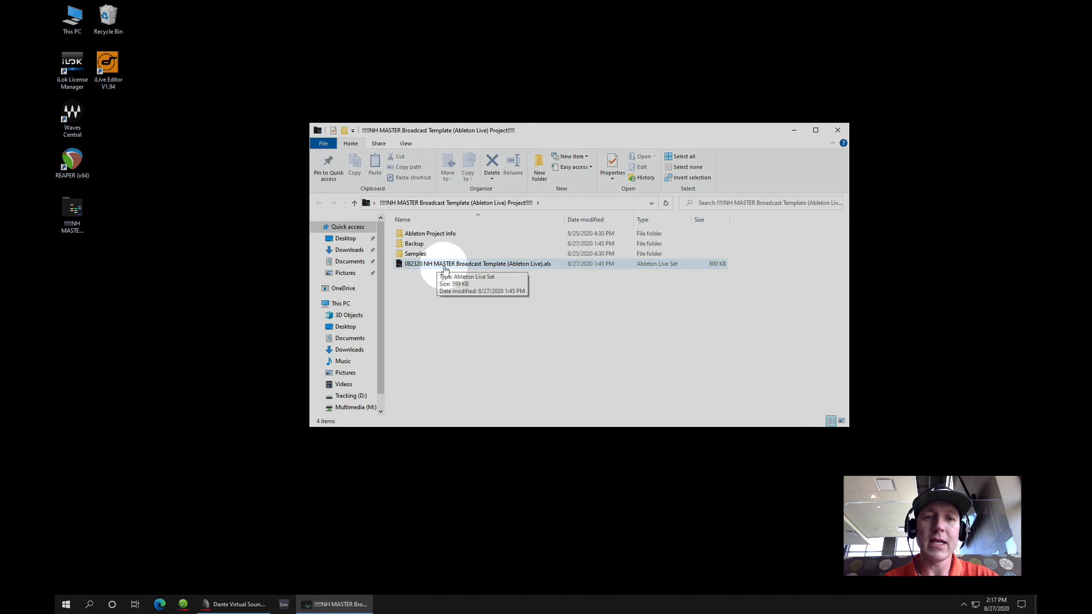
double_click(505, 269)
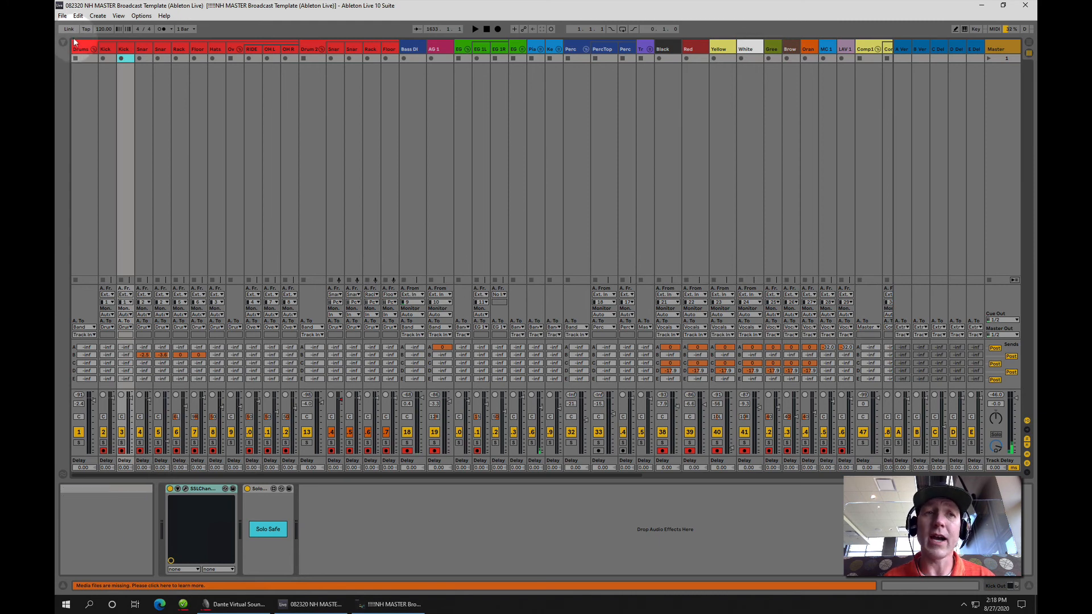
Start saving the Live set as a new file and choose the Tracking (D:) drive as the location
left_click(63, 16)
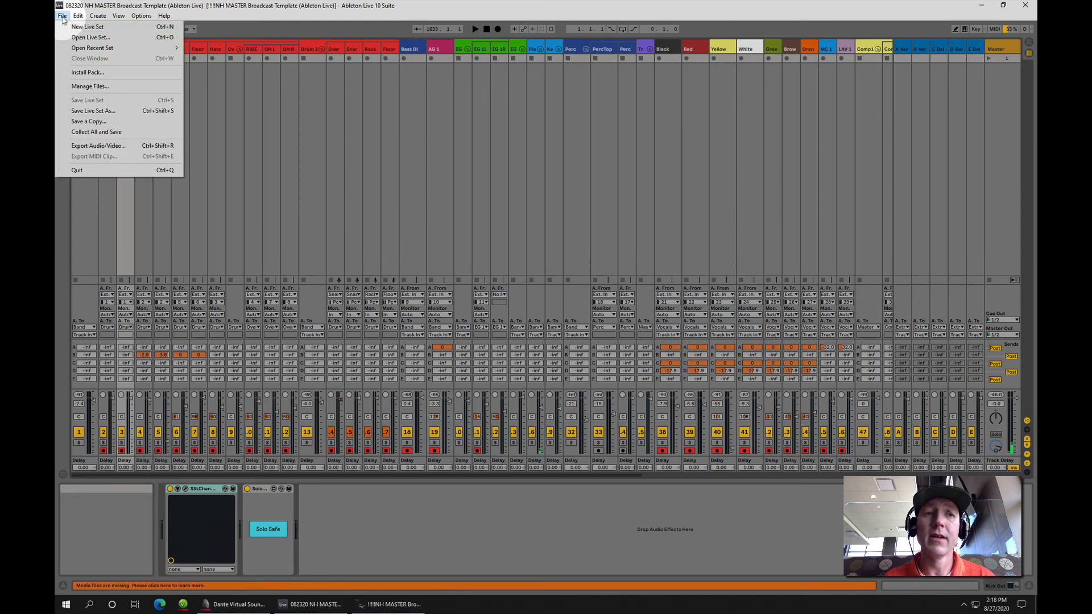
left_click(93, 112)
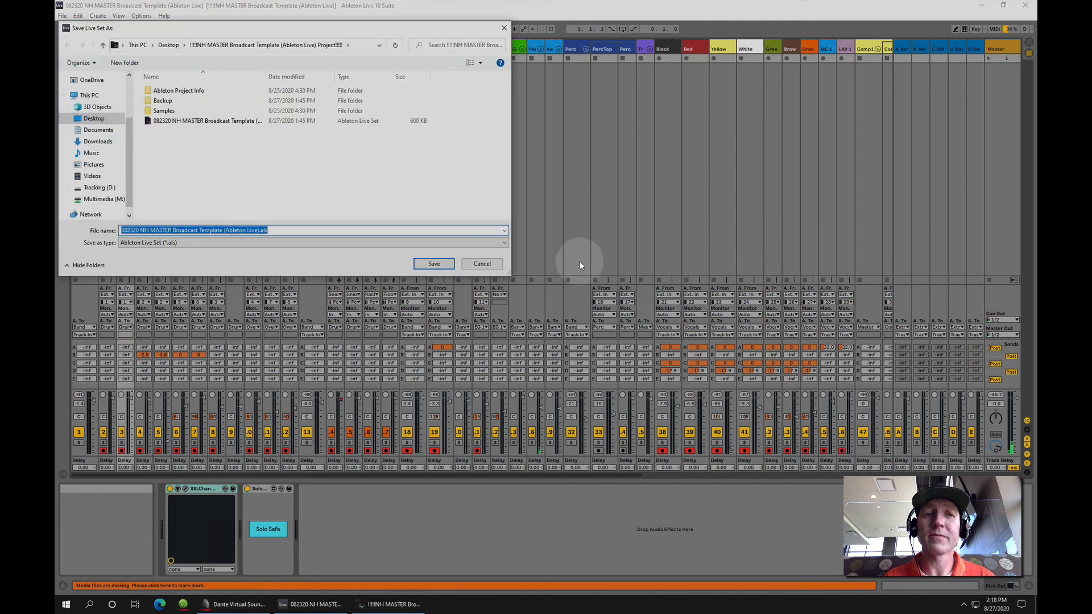
left_click_drag(332, 35, 611, 75)
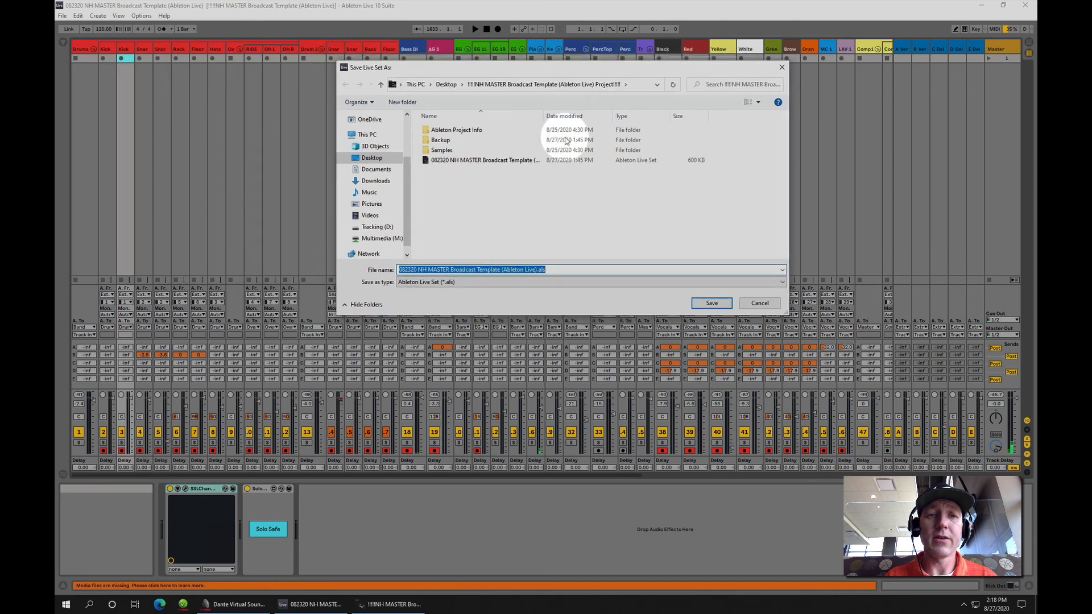
left_click(365, 136)
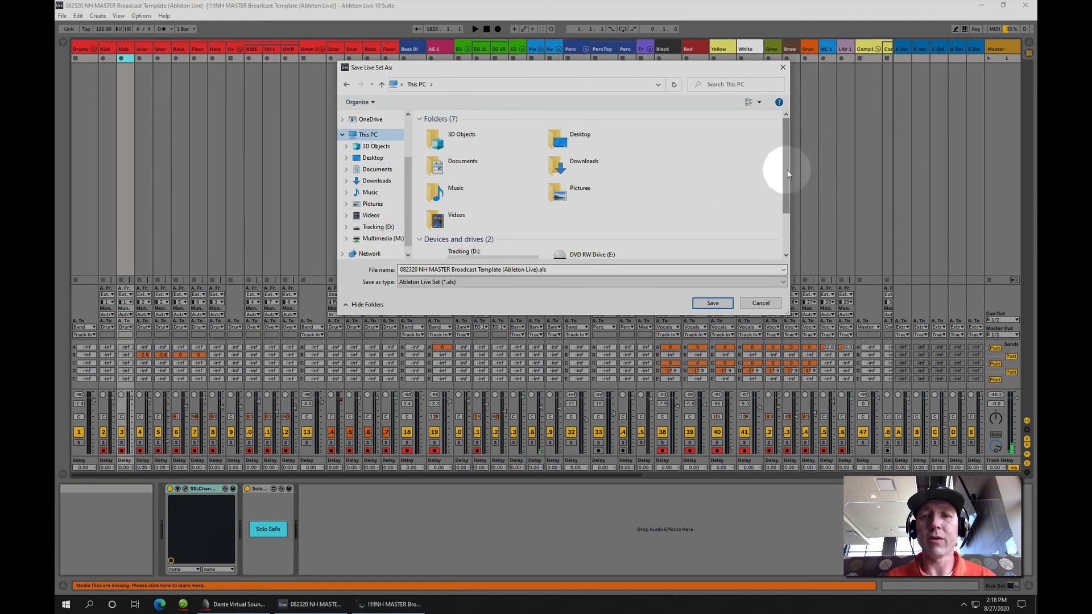
left_click_drag(785, 161, 890, 401)
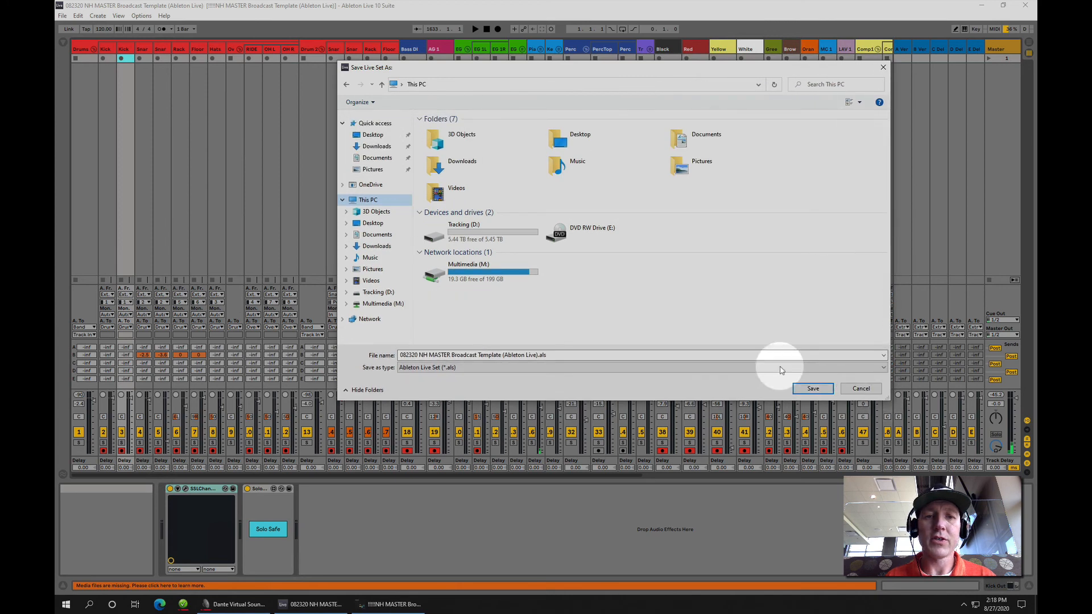
double_click(513, 238)
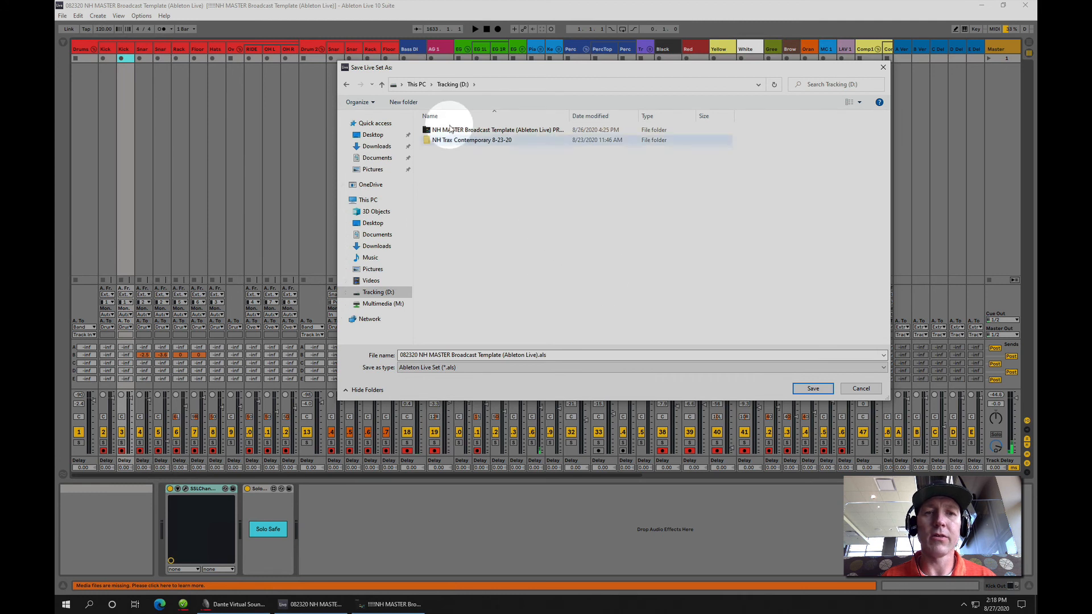
Create a folder named "NH Trax 8.27.20" on the Tracking drive, copying its name, and open it
left_click(408, 104)
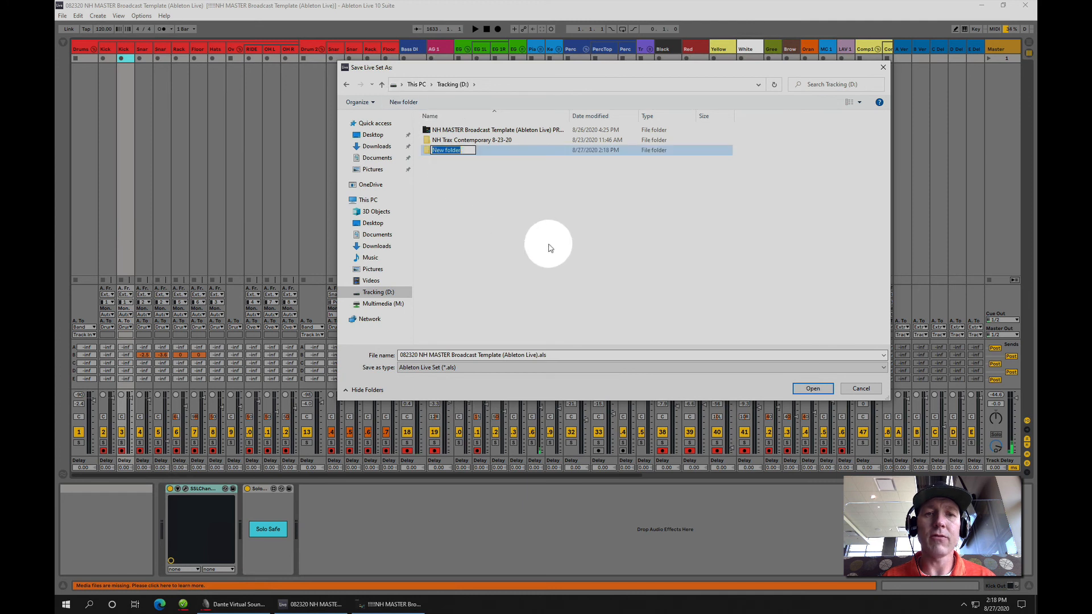
type("N")
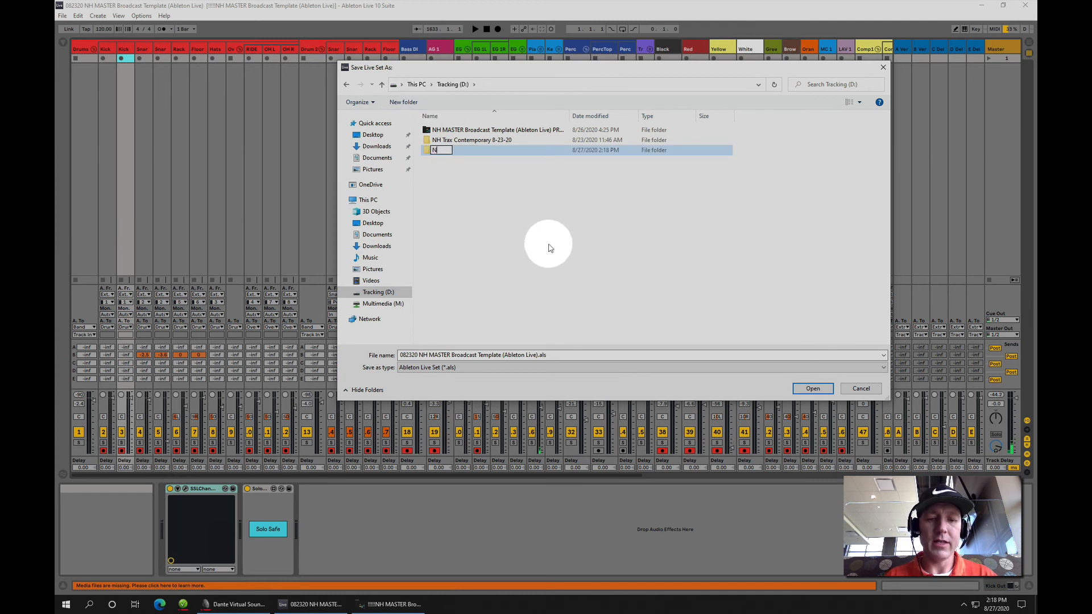
type("H Trax")
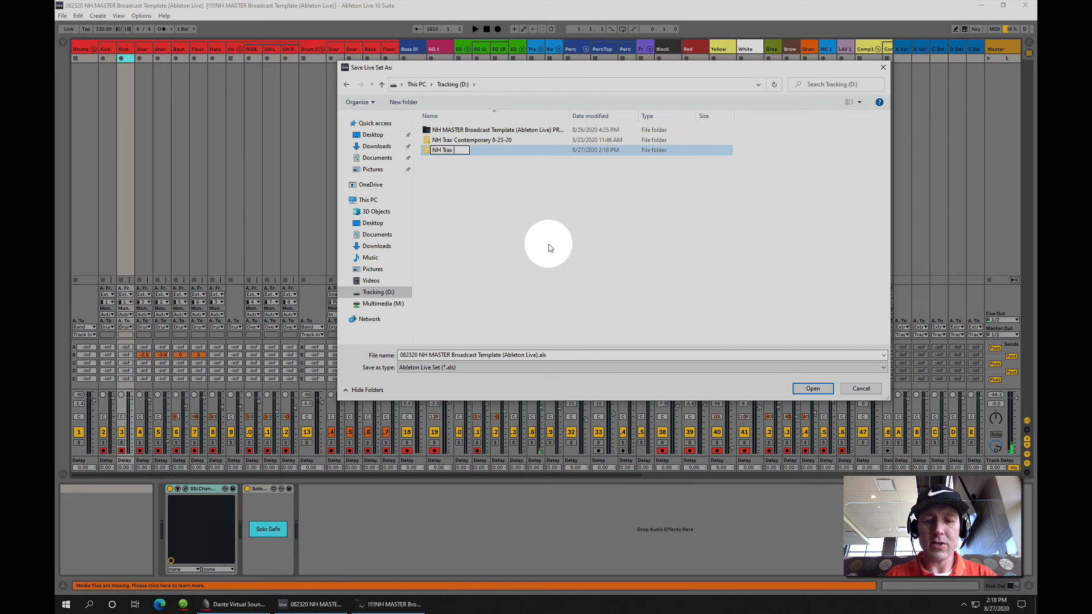
type(" 8.27.2")
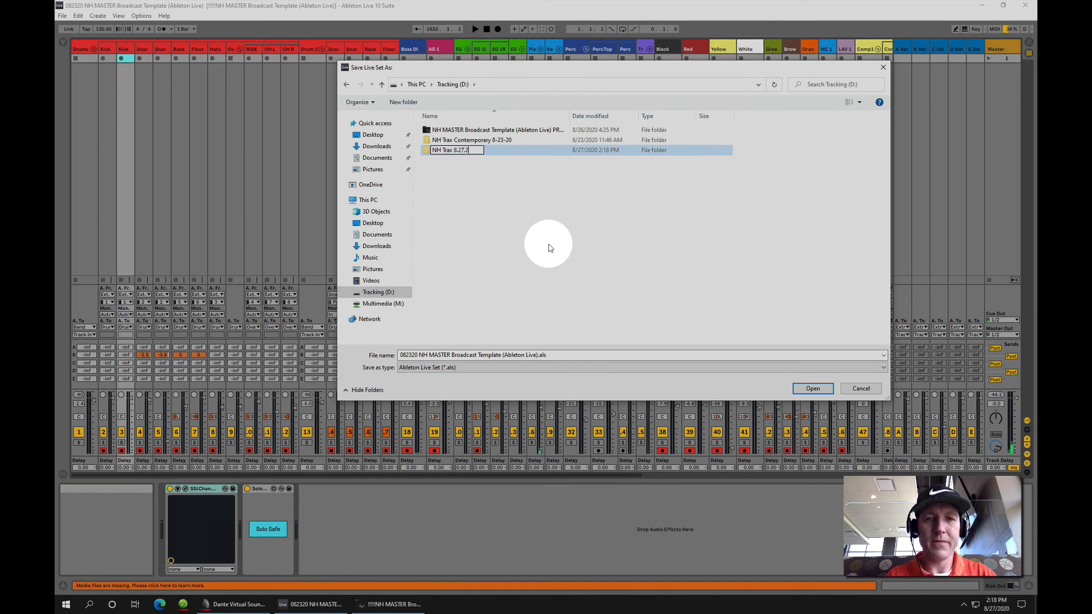
type("0")
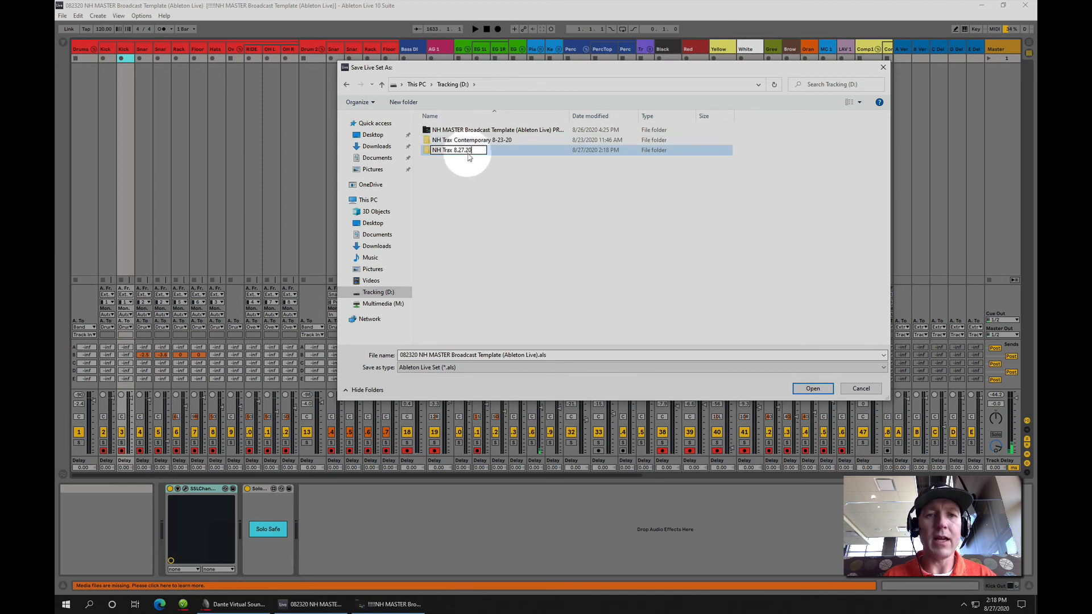
left_click_drag(470, 150, 411, 151)
right_click(447, 150)
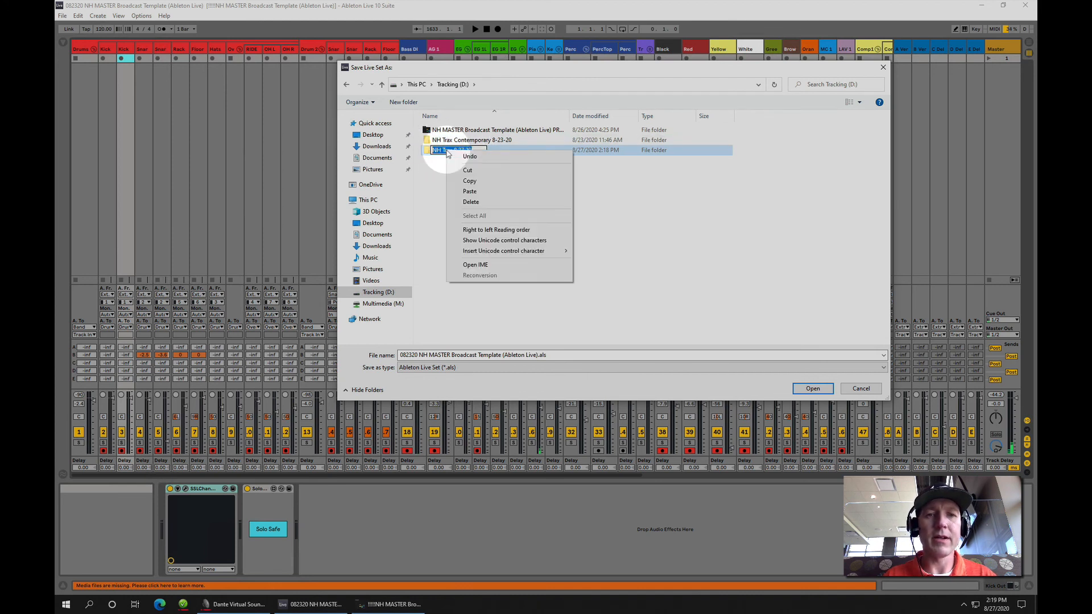
left_click(464, 181)
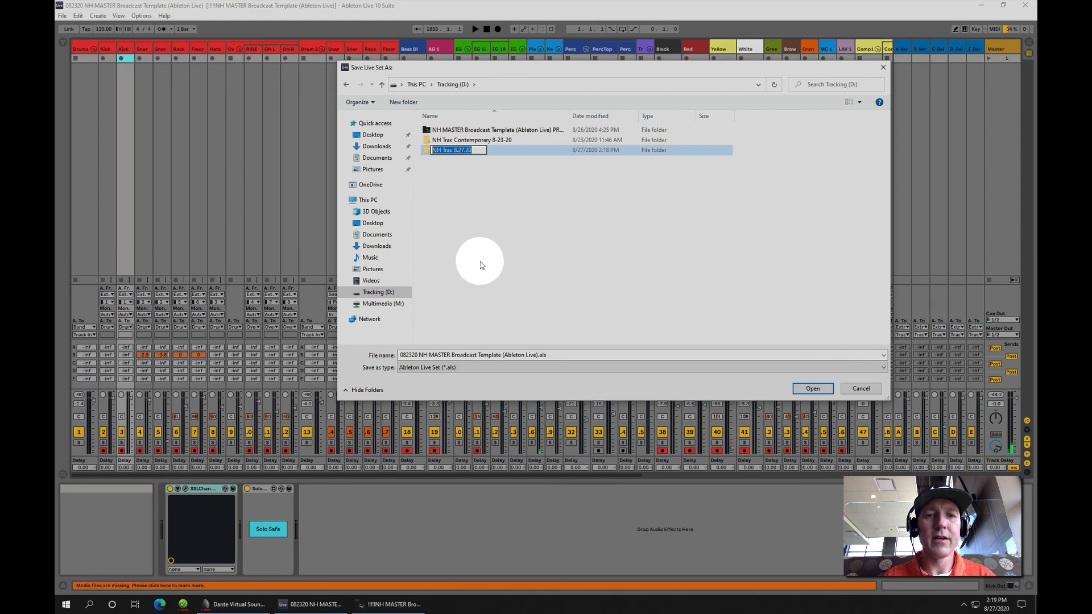
left_click(481, 203)
double_click(435, 151)
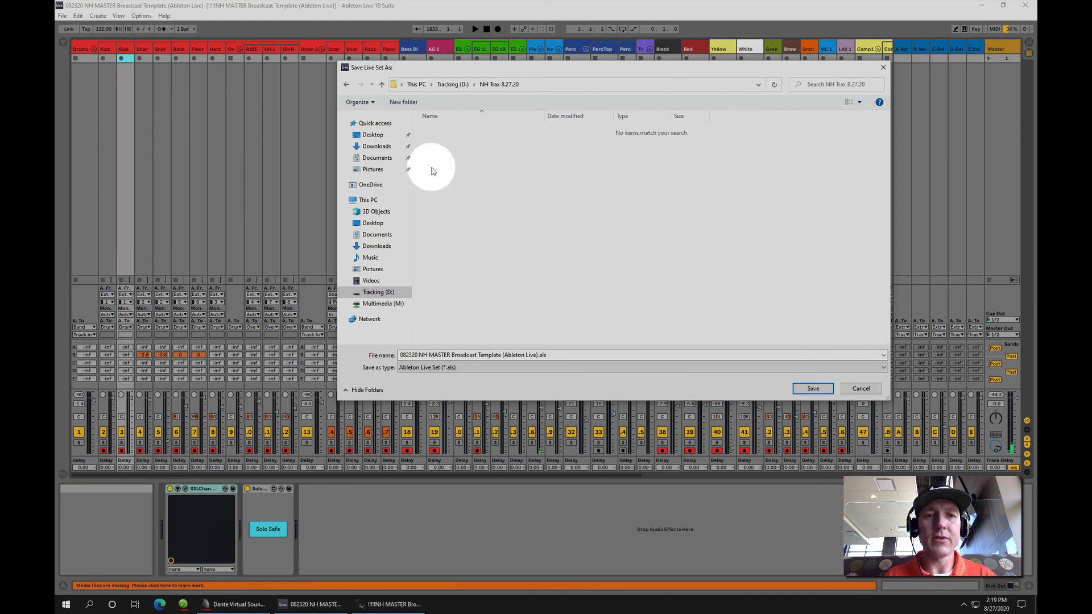
Replace the template's file name with the copied "NH Trax 8.27.20", keeping the .als extension, and save the set
left_click(527, 355)
left_click_drag(537, 355, 385, 352)
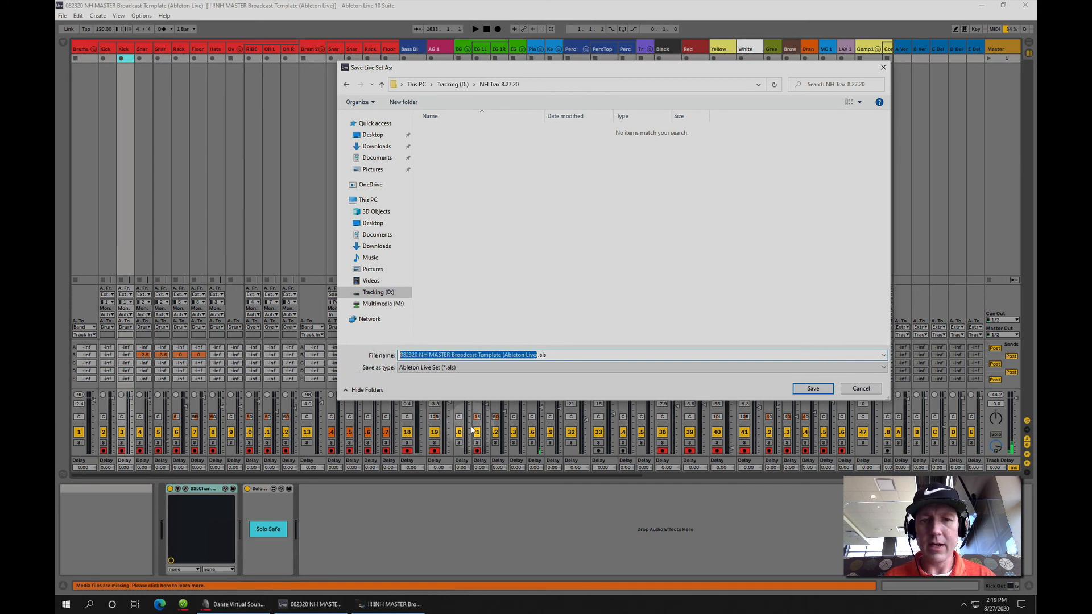
key("Right")
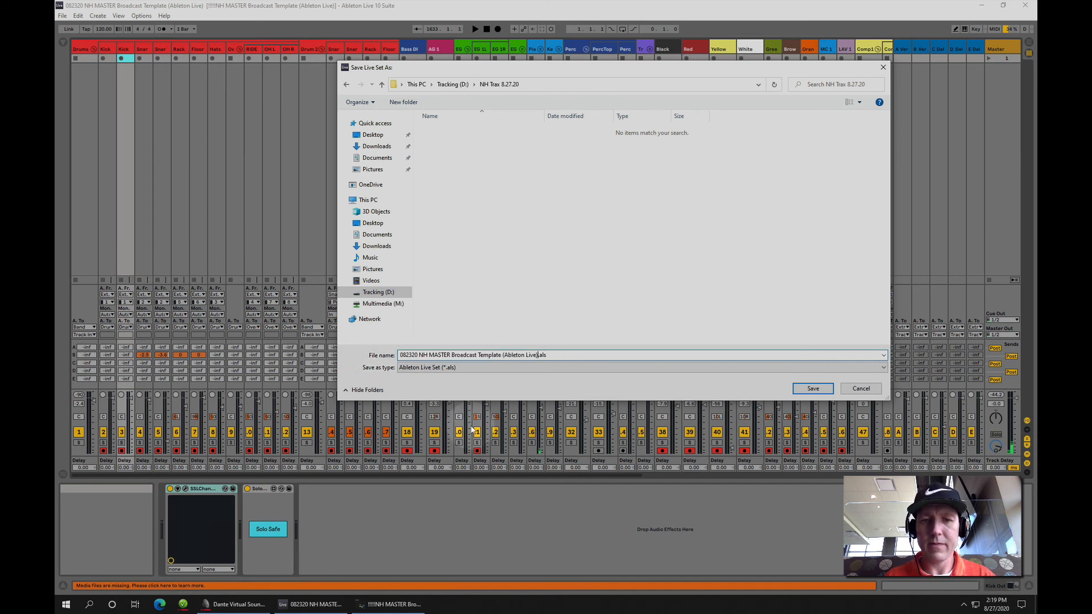
key("BackSpace")
key("BackSpace")
key("BackSpace")
key("BackSpace")
key("BackSpace")
key("BackSpace")
key("BackSpace")
key("BackSpace")
key("BackSpace")
key("BackSpace")
key("BackSpace")
key("BackSpace")
key("BackSpace")
key("BackSpace")
key("BackSpace")
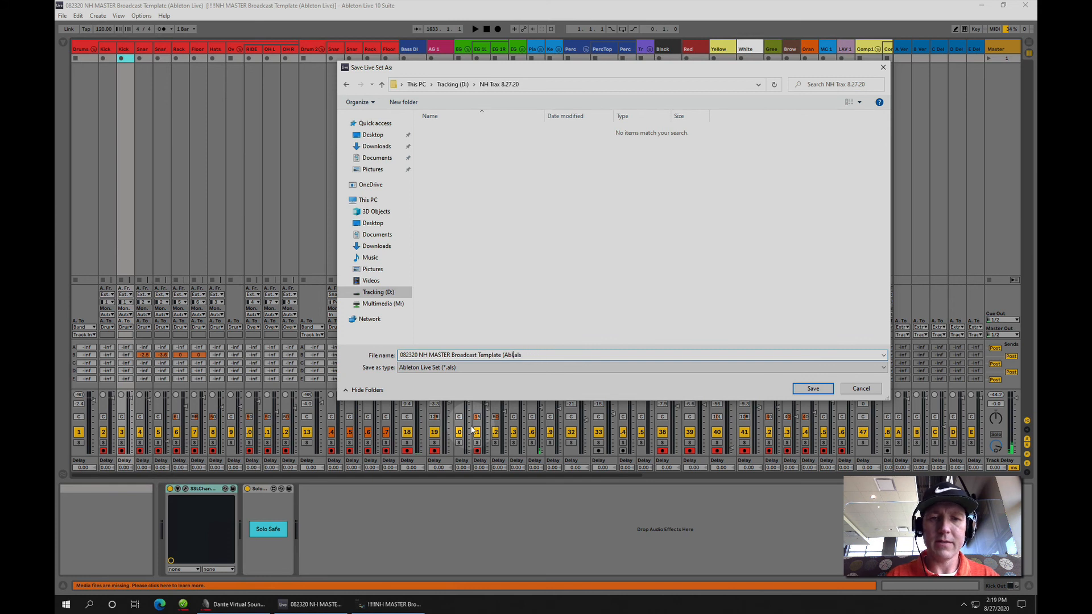
key("BackSpace")
key("BackSpace")
key("BackSpace")
key("BackSpace")
key("BackSpace")
key("BackSpace")
key("BackSpace")
key("BackSpace")
key("BackSpace")
key("BackSpace")
key("BackSpace")
key("BackSpace")
key("BackSpace")
key("BackSpace")
key("BackSpace")
key("BackSpace")
key("BackSpace")
key("BackSpace")
key("BackSpace")
key("BackSpace")
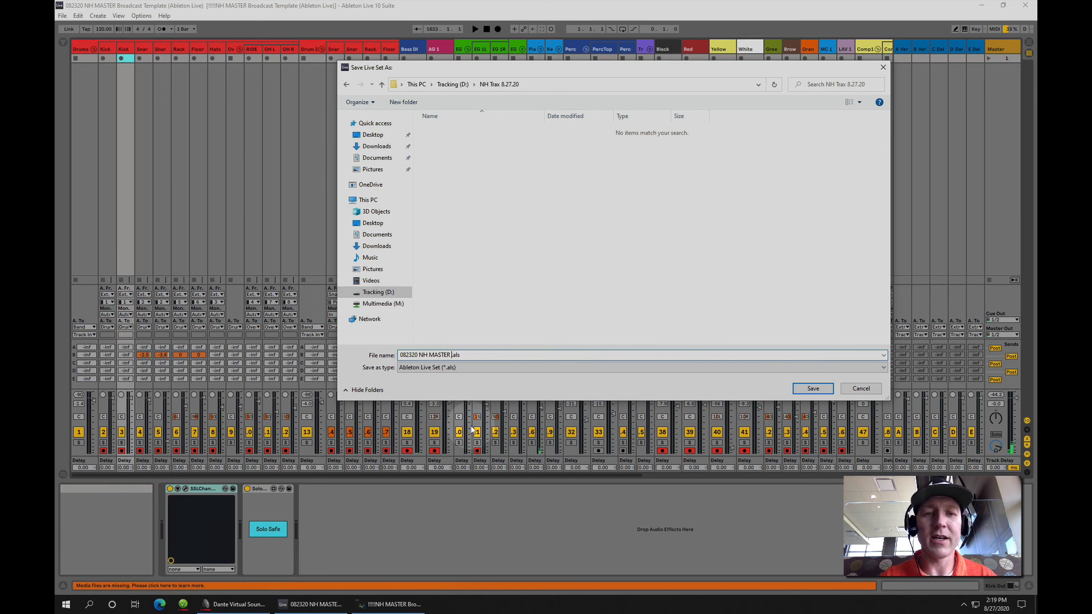
key("BackSpace")
key("BackSpace")
key("BackSpace")
key("BackSpace")
key("BackSpace")
key("BackSpace")
key("BackSpace")
key("BackSpace")
key("BackSpace")
key("BackSpace")
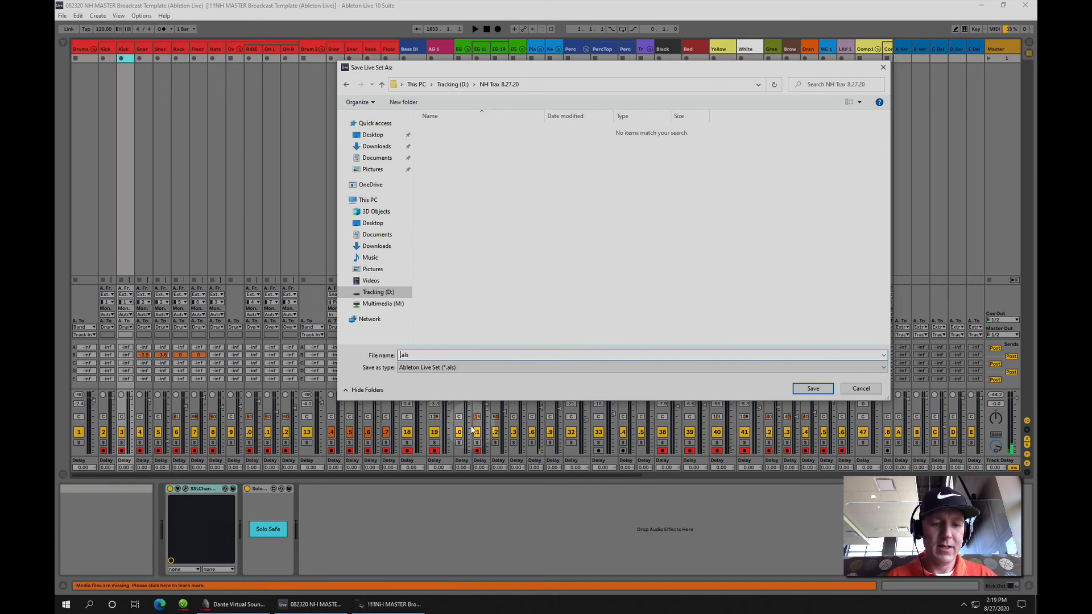
key("ctrl+v")
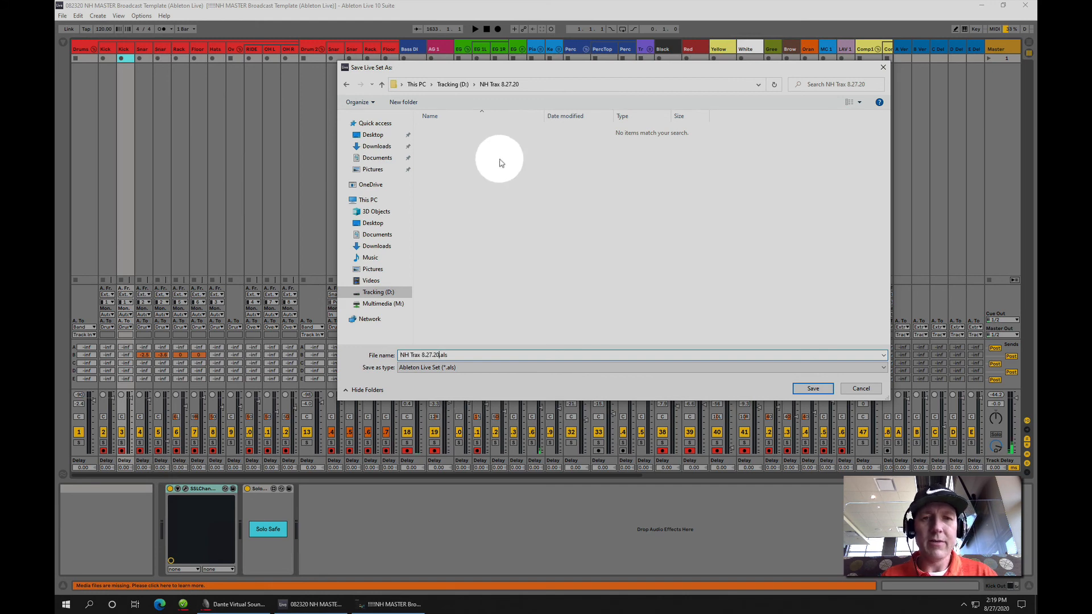
left_click(811, 388)
left_click(543, 247)
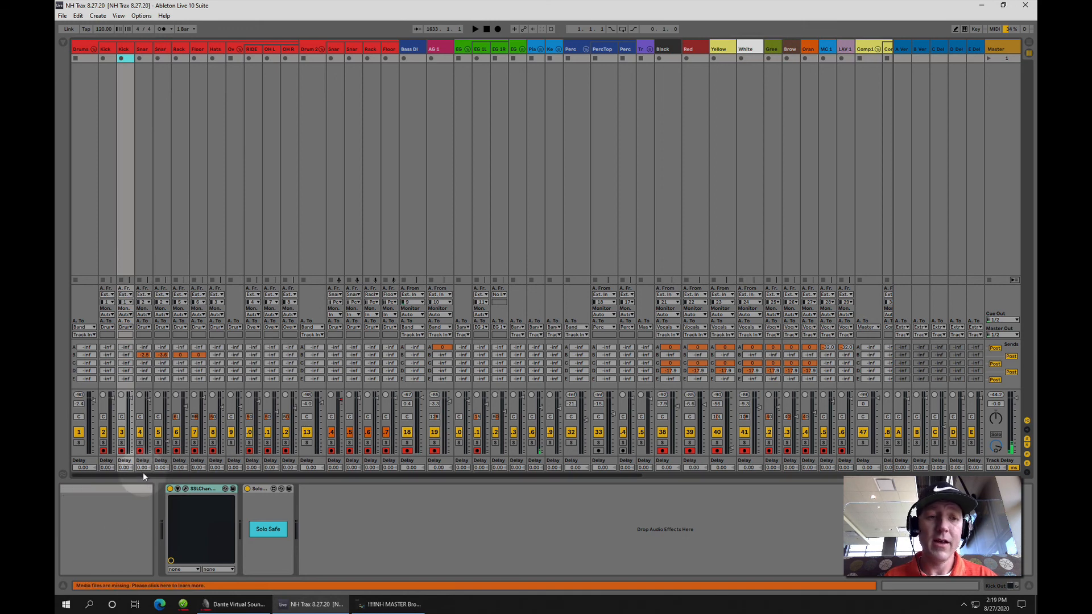
Switch from the Session View mixer to the Arrangement View and start recording on the armed tracks
left_click_drag(142, 472, 195, 473)
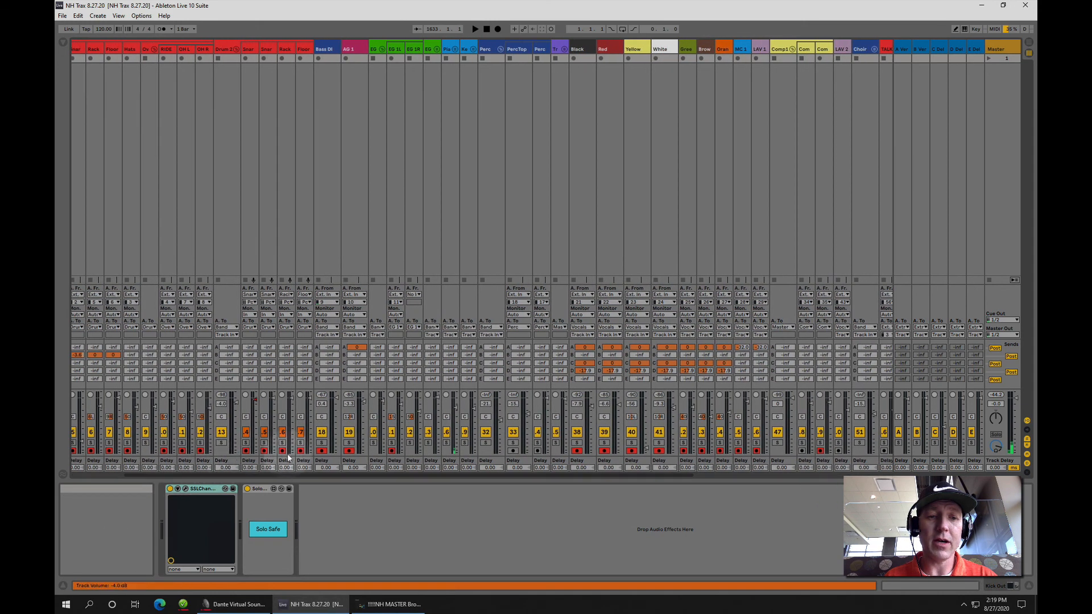
left_click_drag(354, 476, 481, 471)
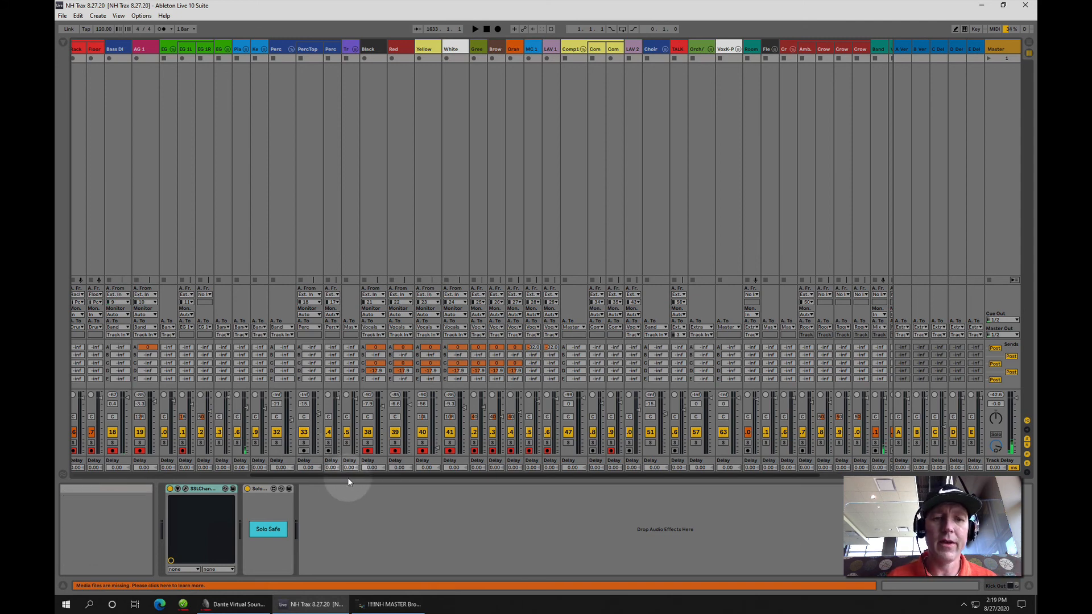
left_click_drag(347, 476, 124, 470)
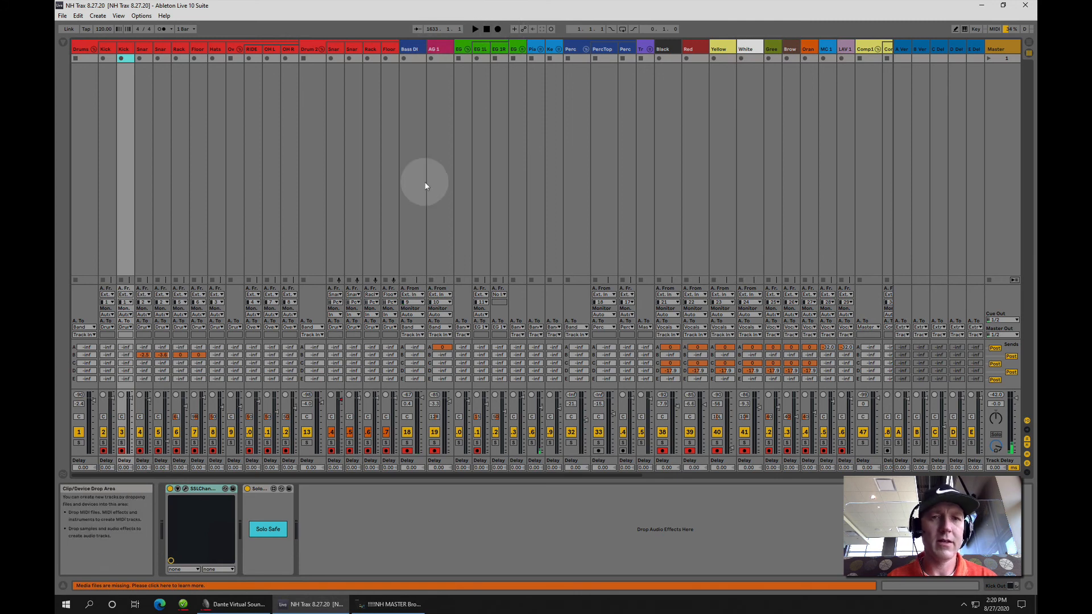
key("Tab")
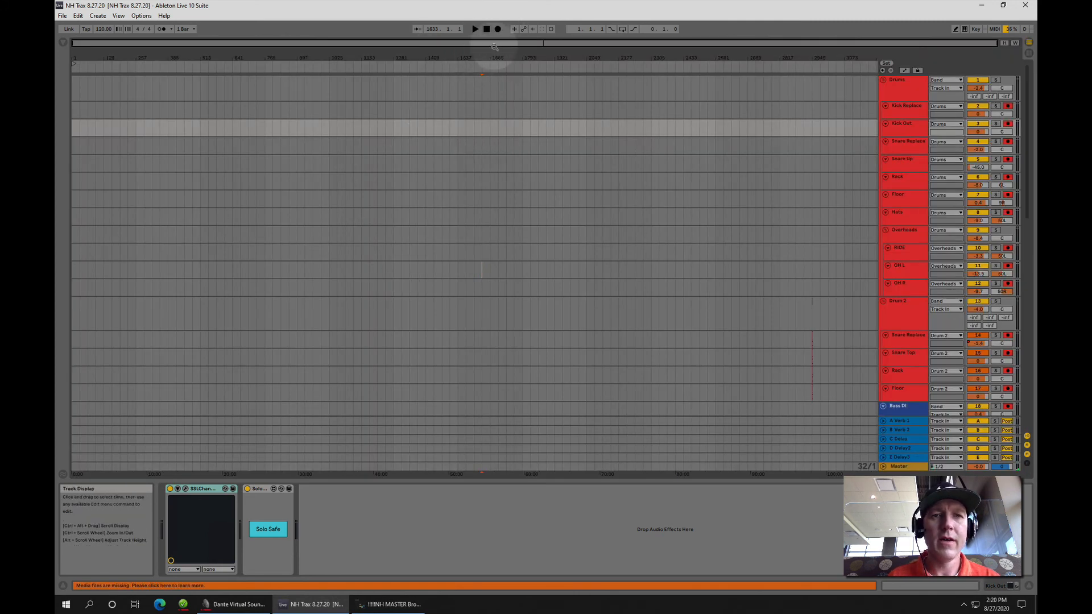
left_click(498, 30)
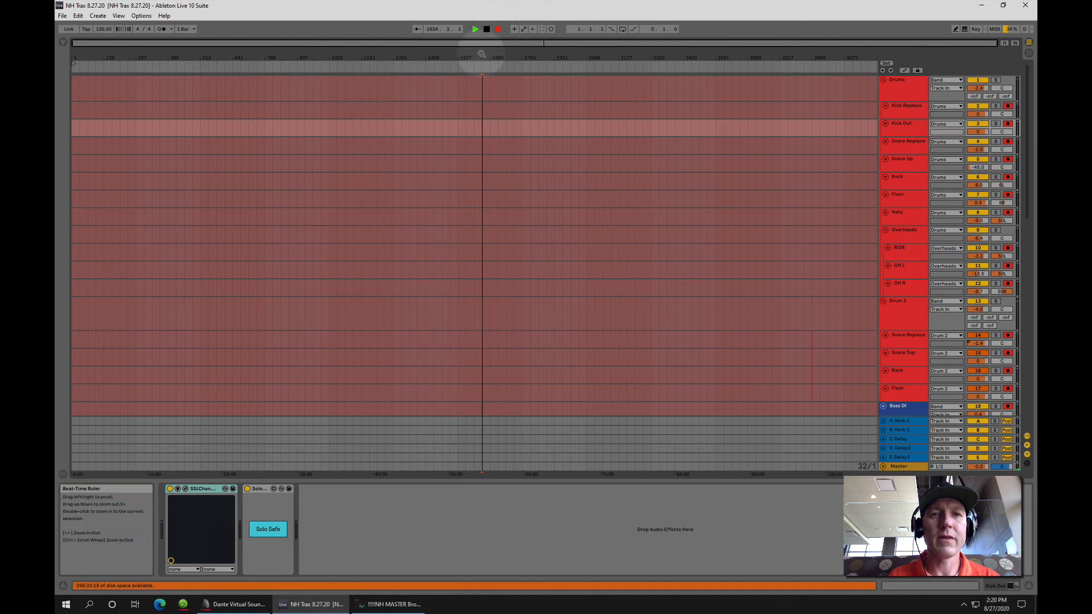
Stop the recording of the armed tracks in the Arrangement View
left_click_drag(484, 45, 55, 3)
left_click_drag(438, 42, 74, 42)
left_click_drag(134, 4, 839, 0)
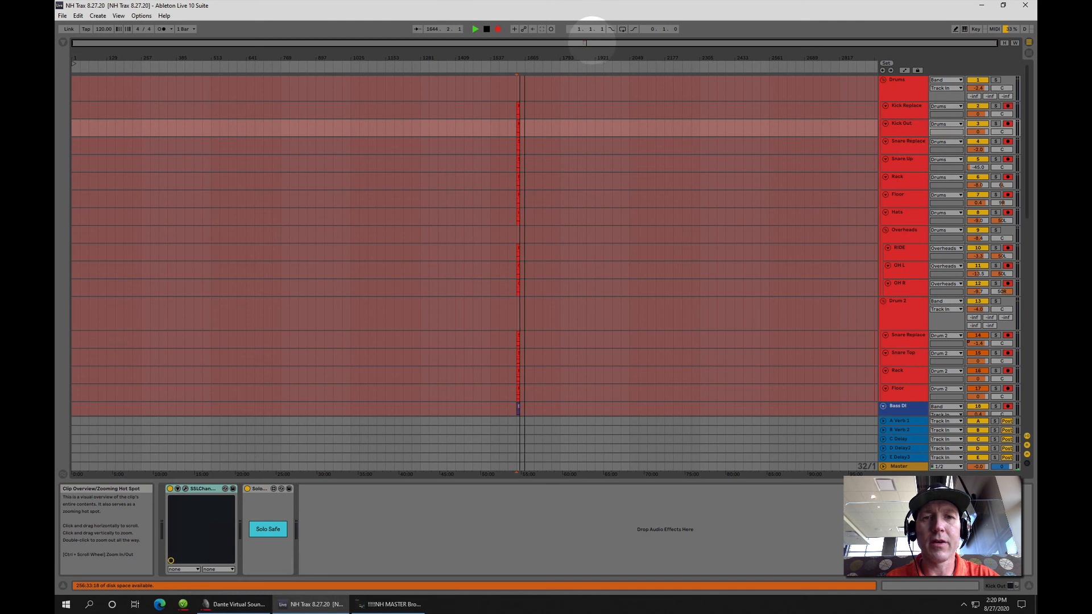
left_click_drag(592, 63, 592, 77)
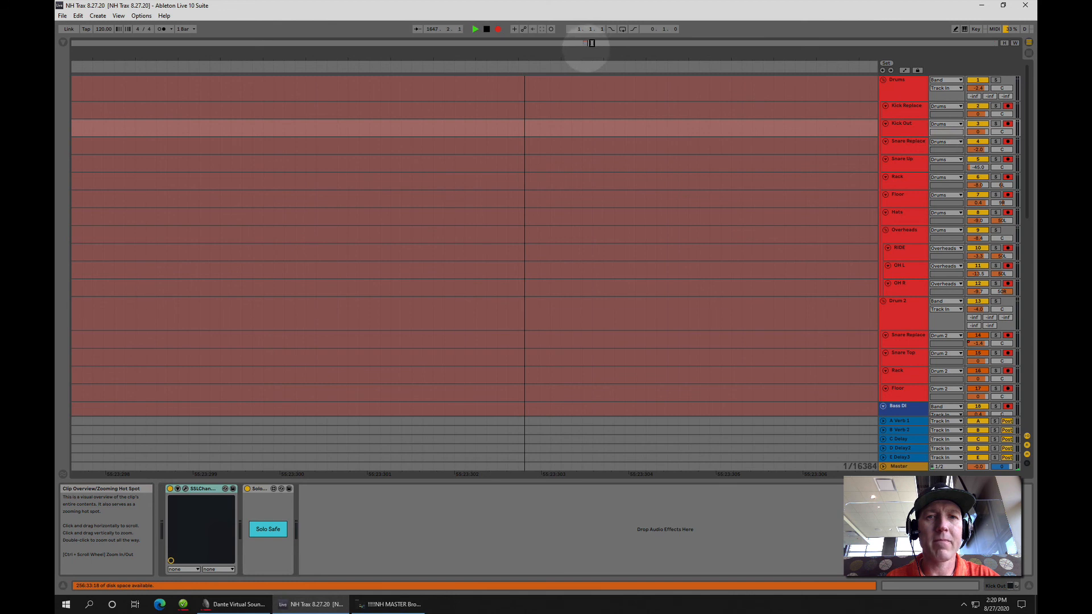
mouse_move(586, 49)
left_mouse_down()
mouse_move(607, 52)
mouse_move(582, 43)
mouse_move(592, 43)
left_mouse_up()
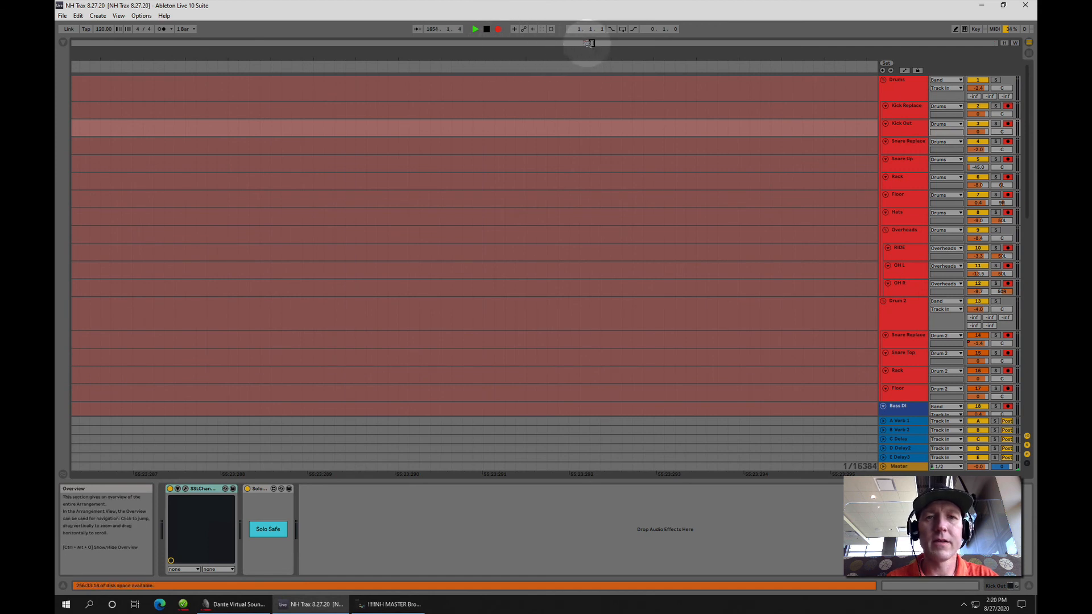
left_click(487, 29)
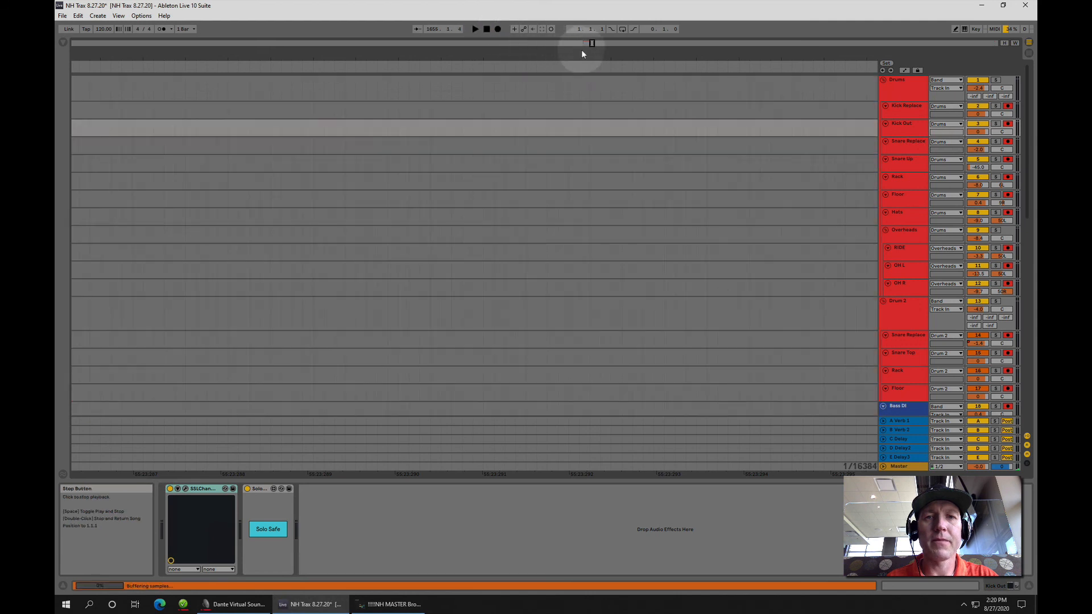
Examine the newly recorded clips on all tracks, from the drums down to the vocal and crowd tracks
mouse_move(591, 42)
left_mouse_down()
mouse_move(580, 33)
mouse_move(580, 80)
mouse_move(609, 59)
mouse_move(592, 36)
mouse_move(596, 70)
mouse_move(589, 8)
mouse_move(569, 8)
mouse_move(579, 8)
left_mouse_up()
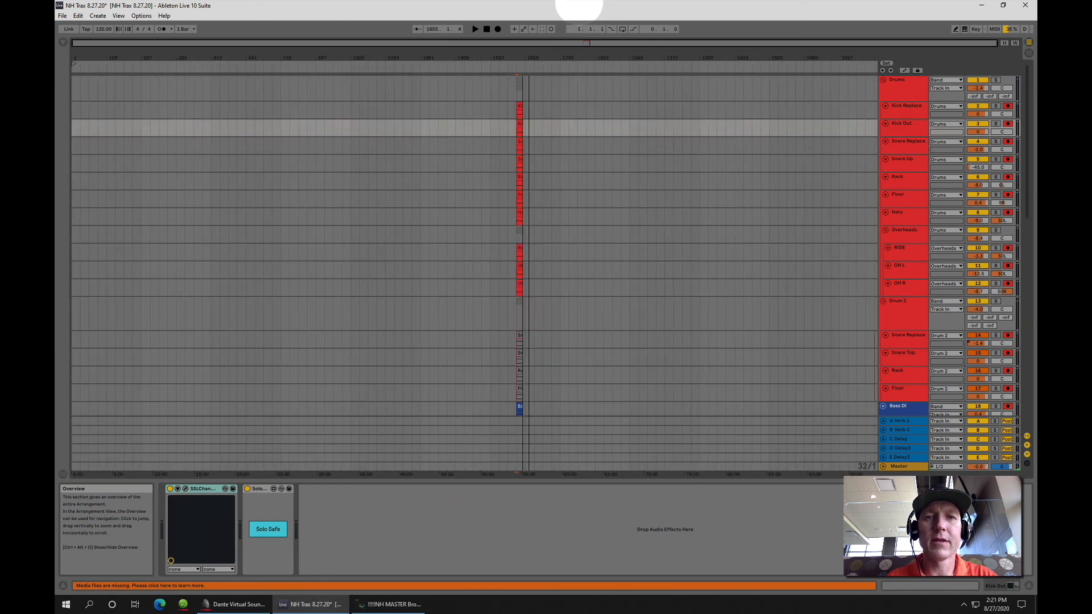
left_click(524, 114)
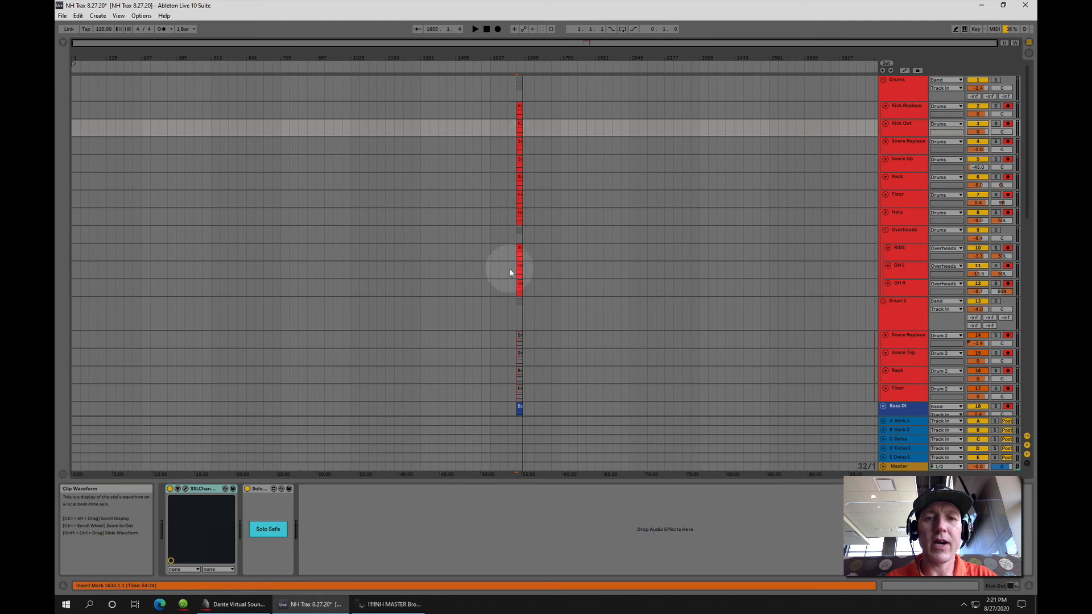
scroll(503, 333, "down", 5)
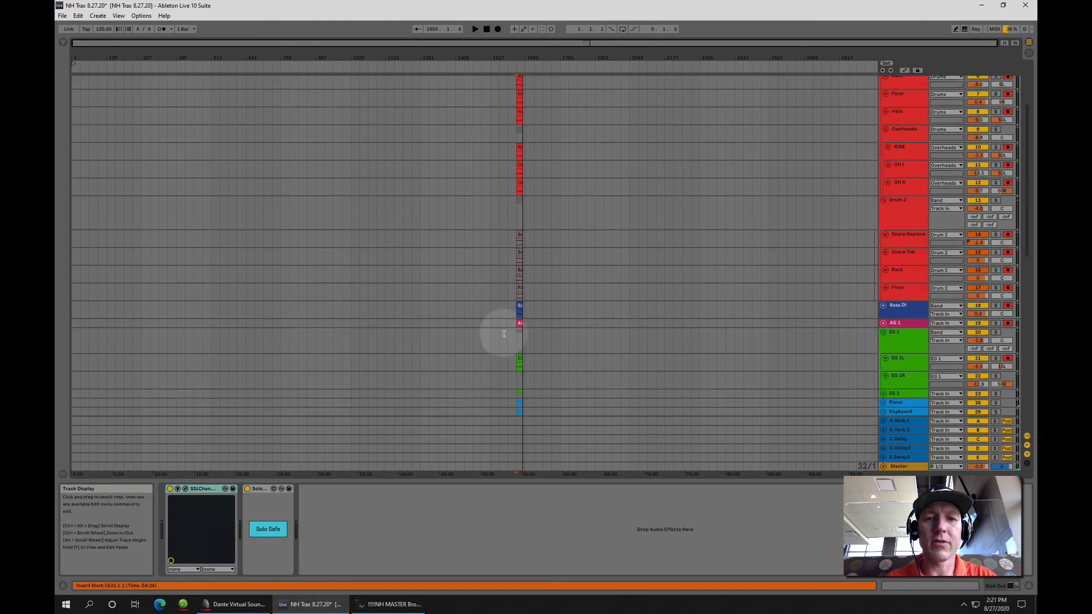
scroll(506, 331, "down", 8)
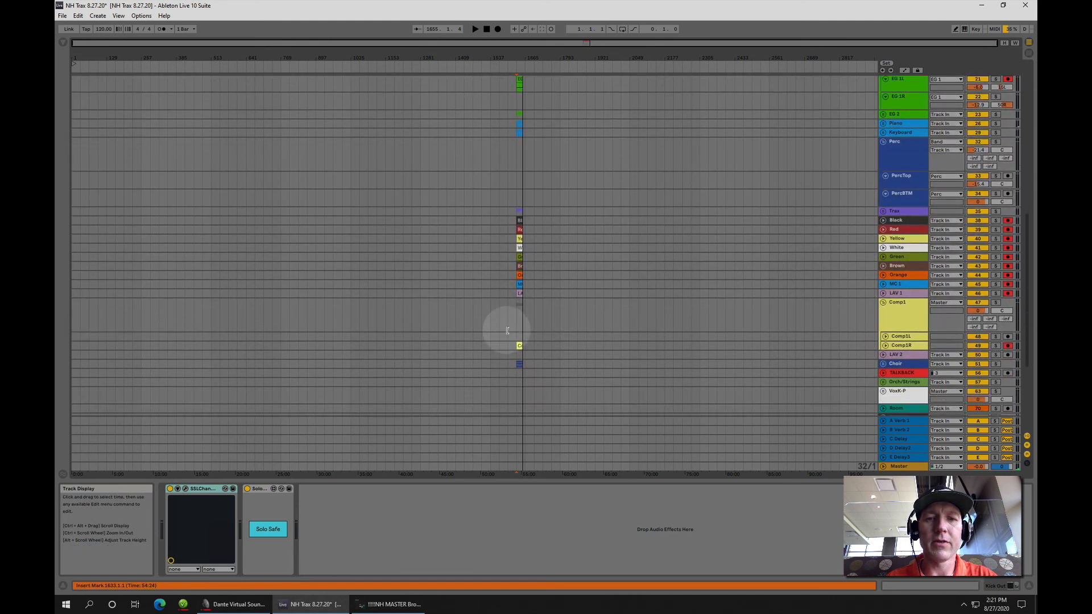
scroll(520, 339, "down", 4)
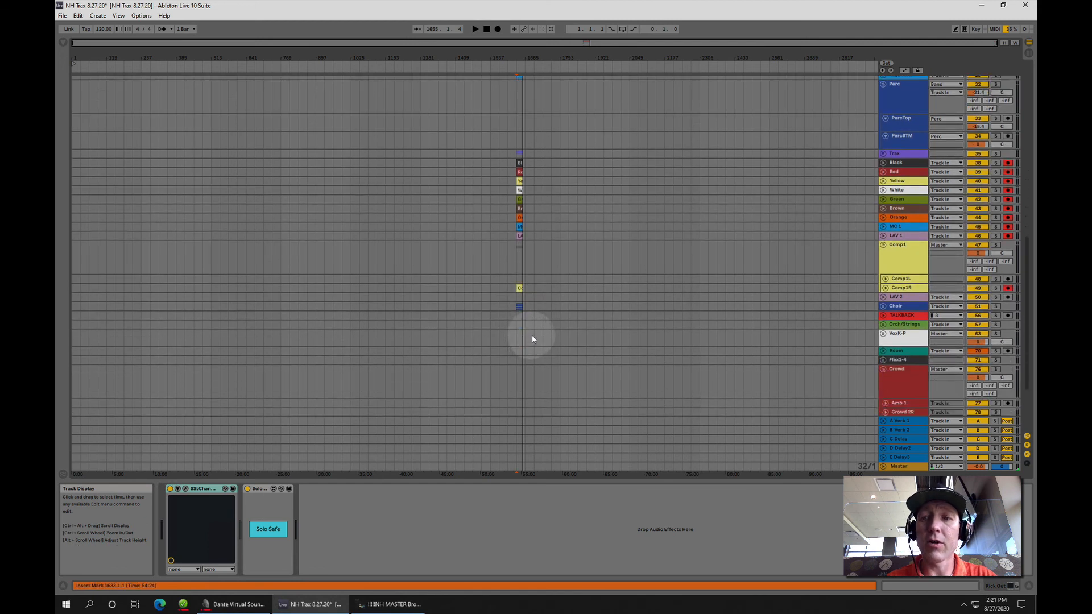
left_click(810, 289)
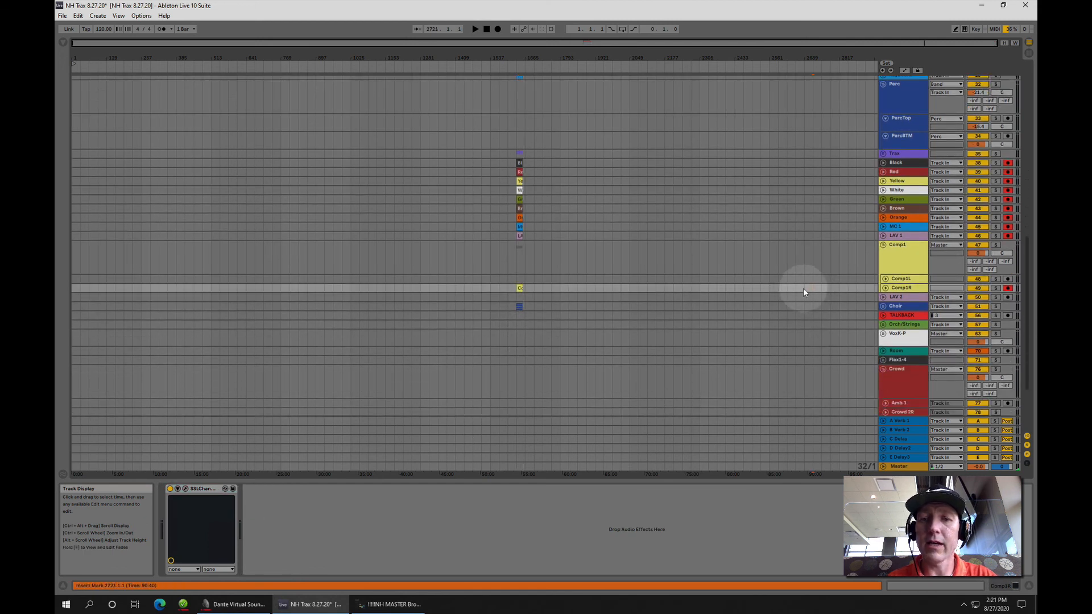
left_click(566, 235)
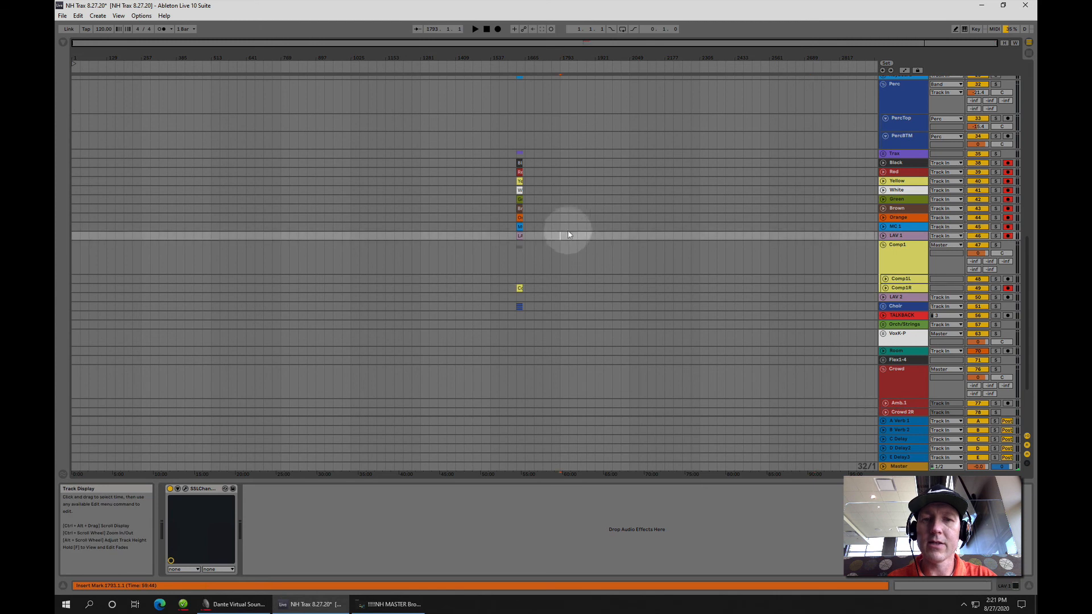
left_click(568, 225)
left_click(568, 219)
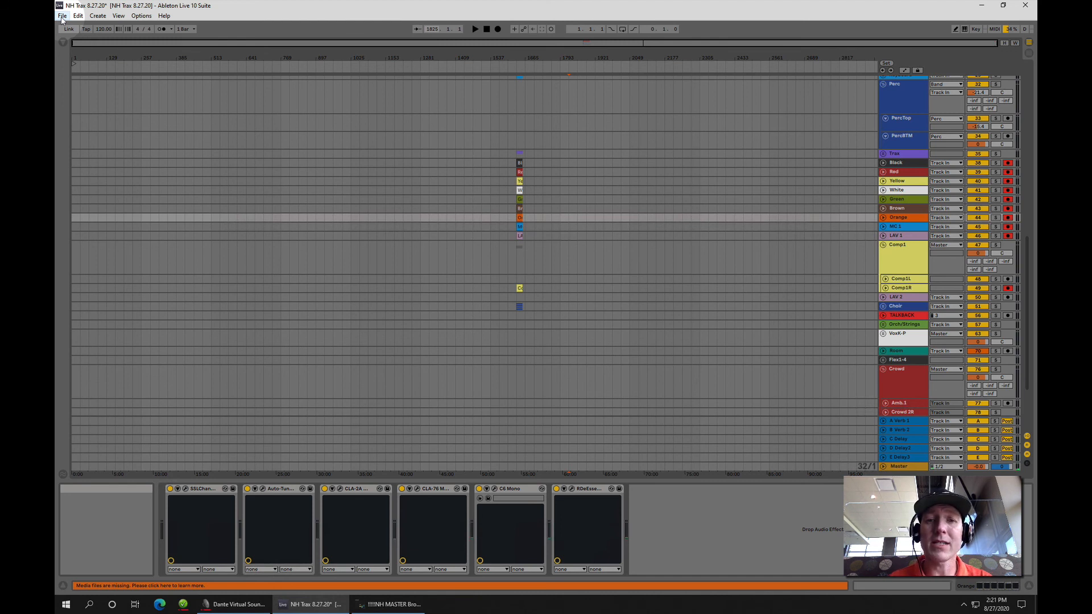
Return to the Session View and Collect All and Save, including files from elsewhere, other Projects and the User Library but not Factory Packs
key("Tab")
left_click(370, 155)
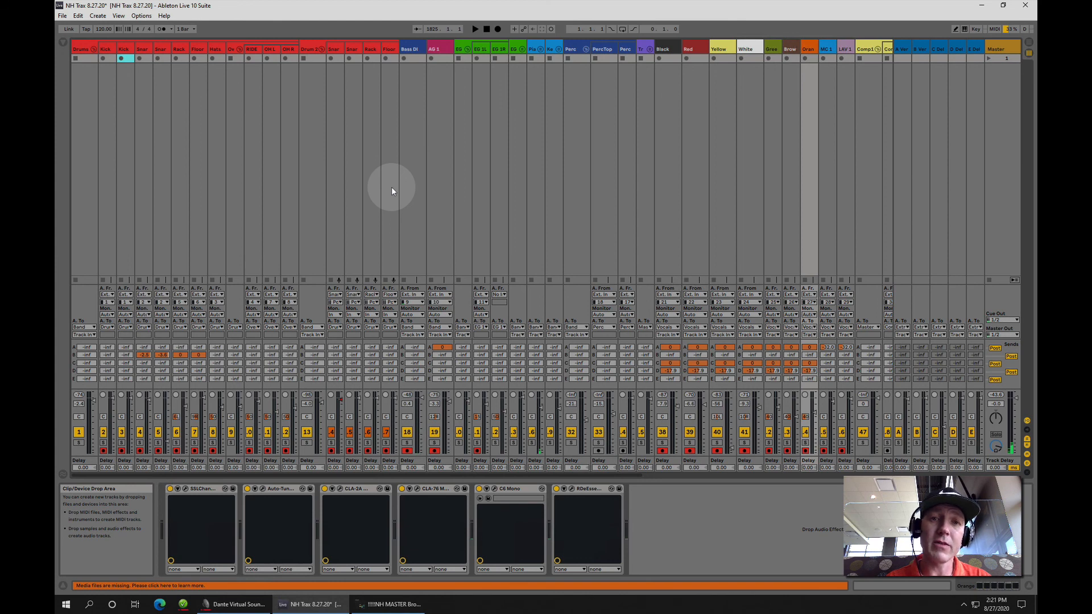
key("Tab")
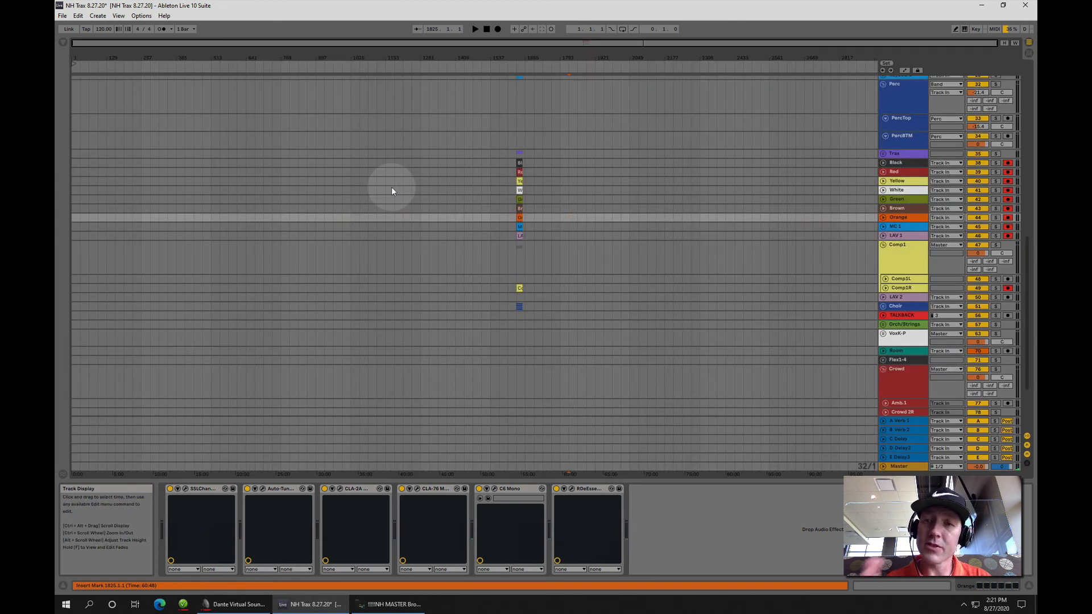
key("Tab")
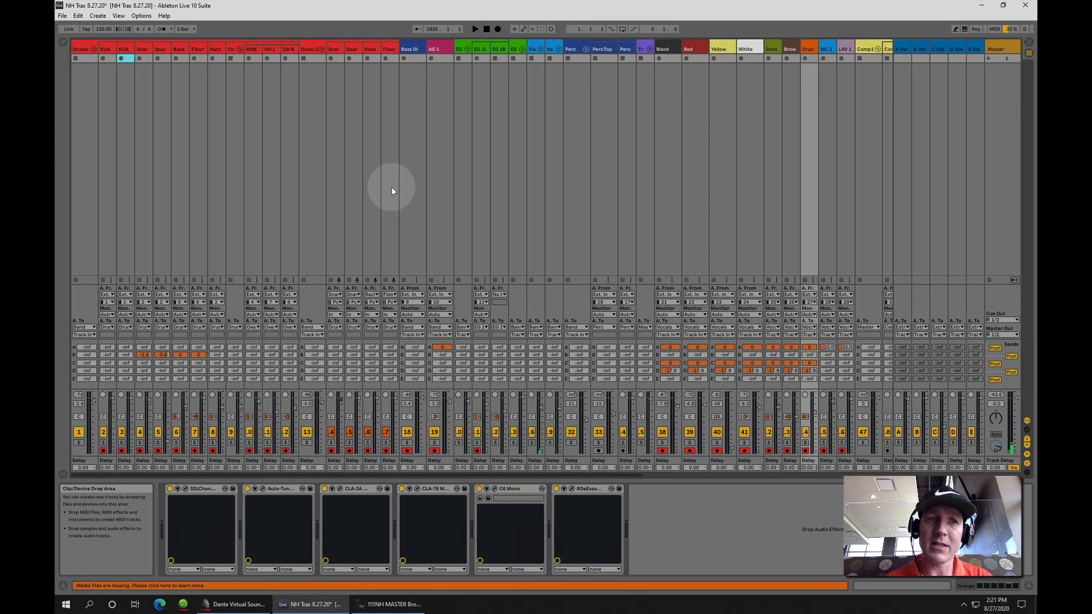
left_click(62, 17)
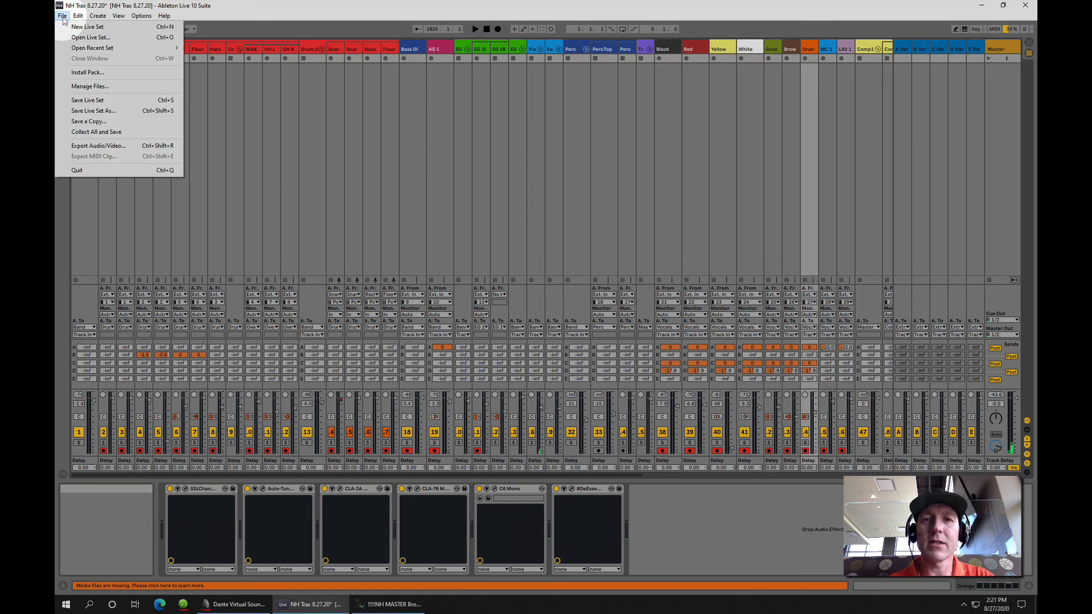
left_click(106, 134)
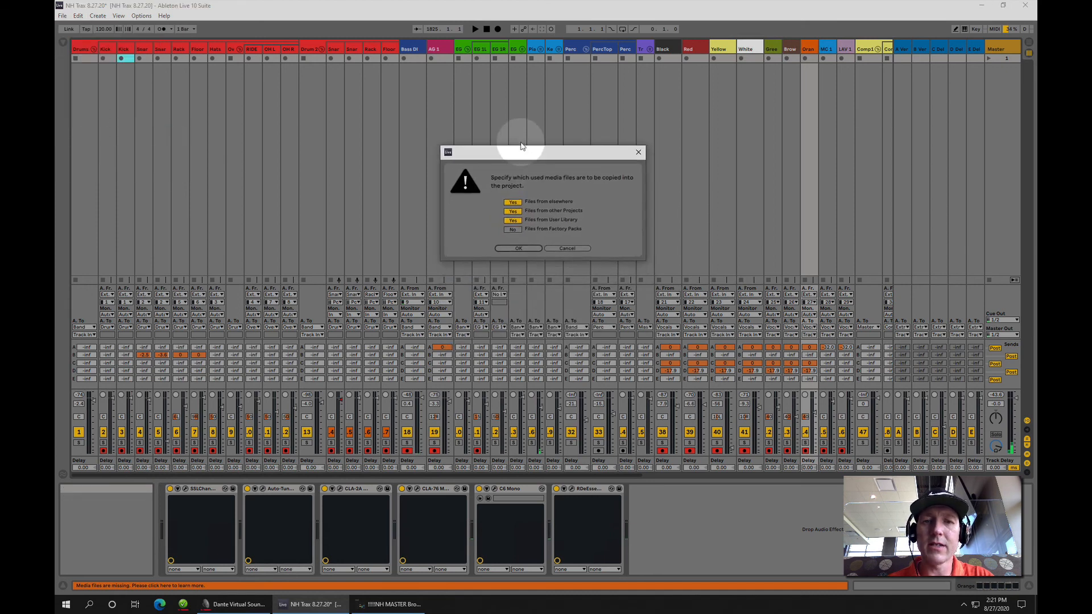
left_click_drag(521, 145, 517, 136)
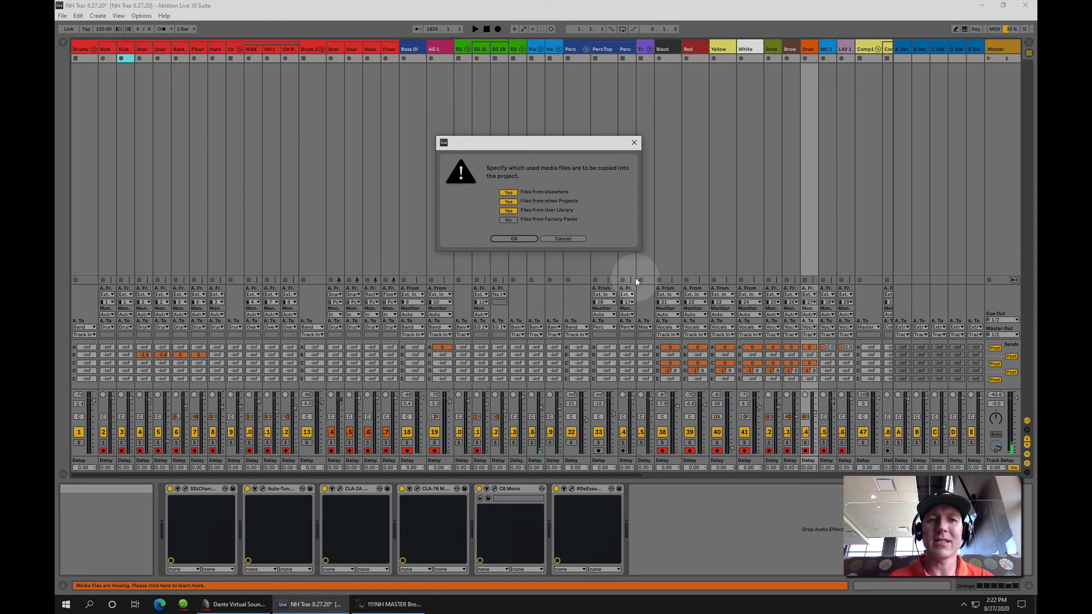
left_click(521, 238)
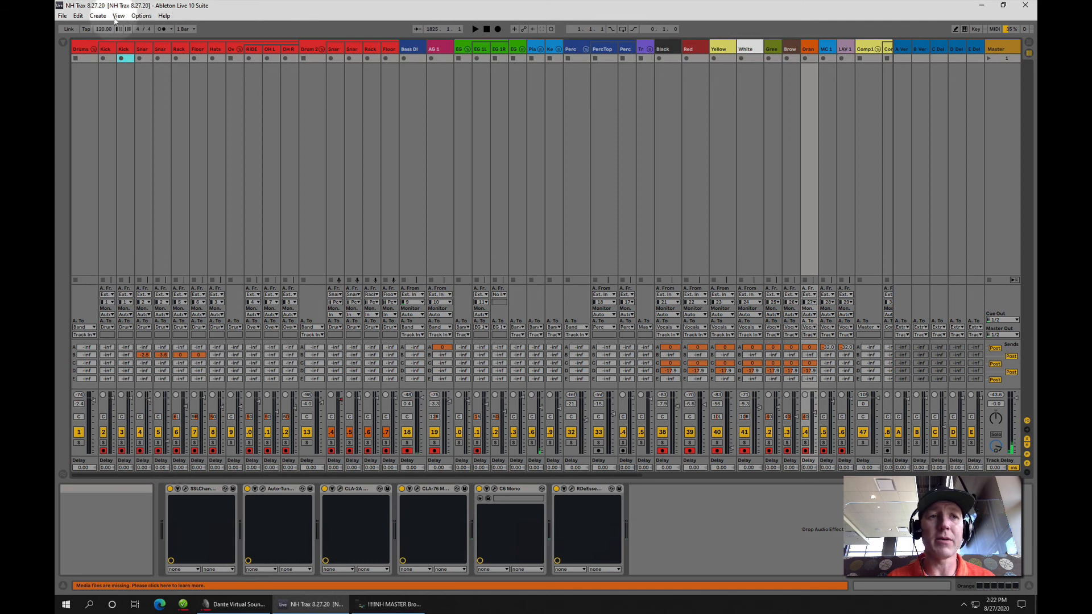
Quit Live and open the Tracking (D:) drive in File Explorer, minimizing the template folder's window
left_click(62, 15)
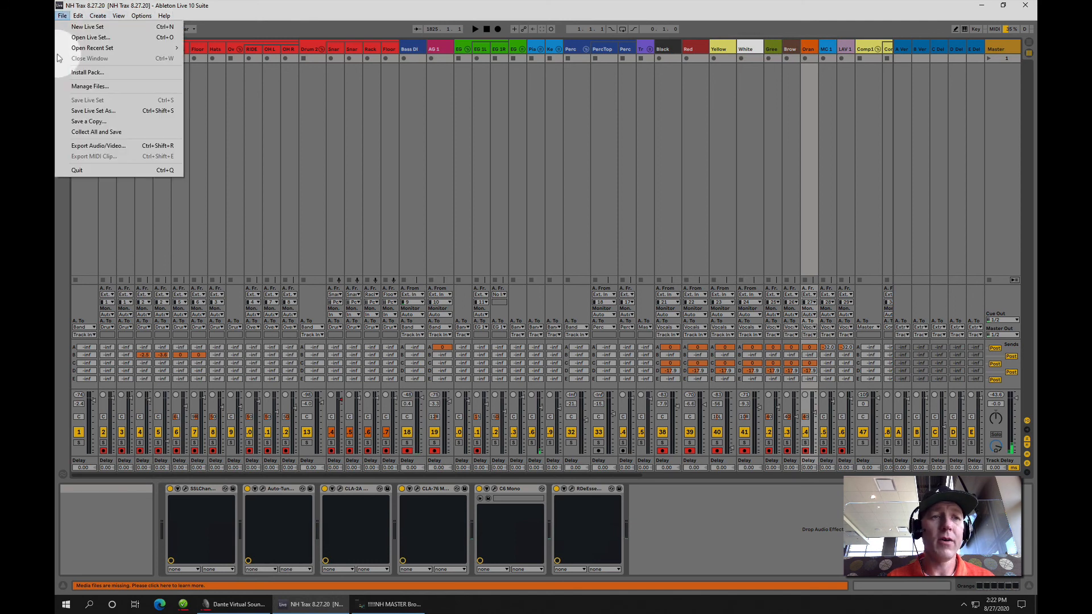
left_click(91, 170)
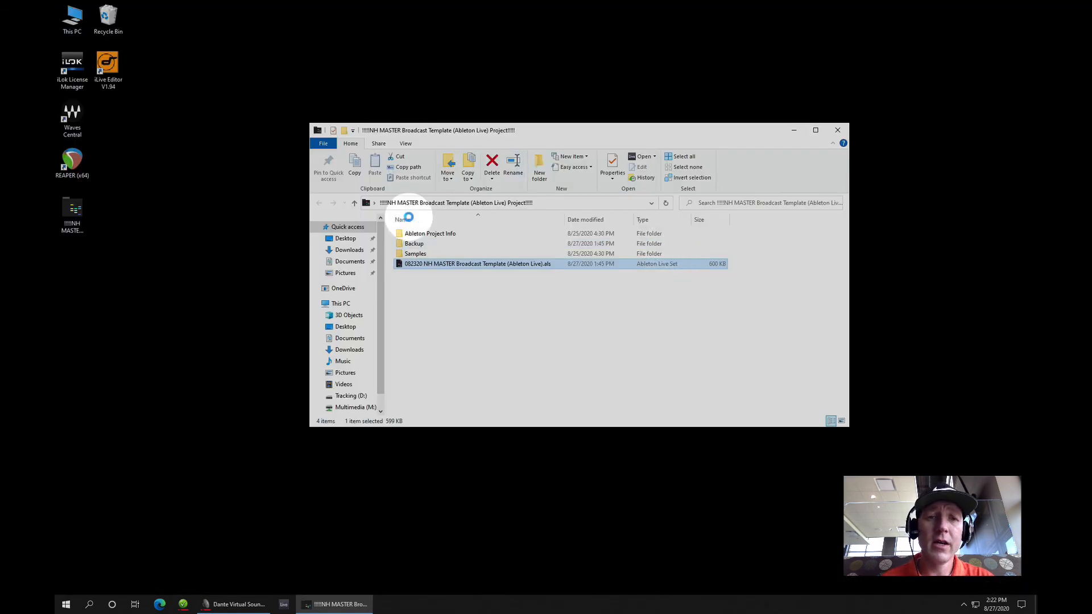
double_click(72, 20)
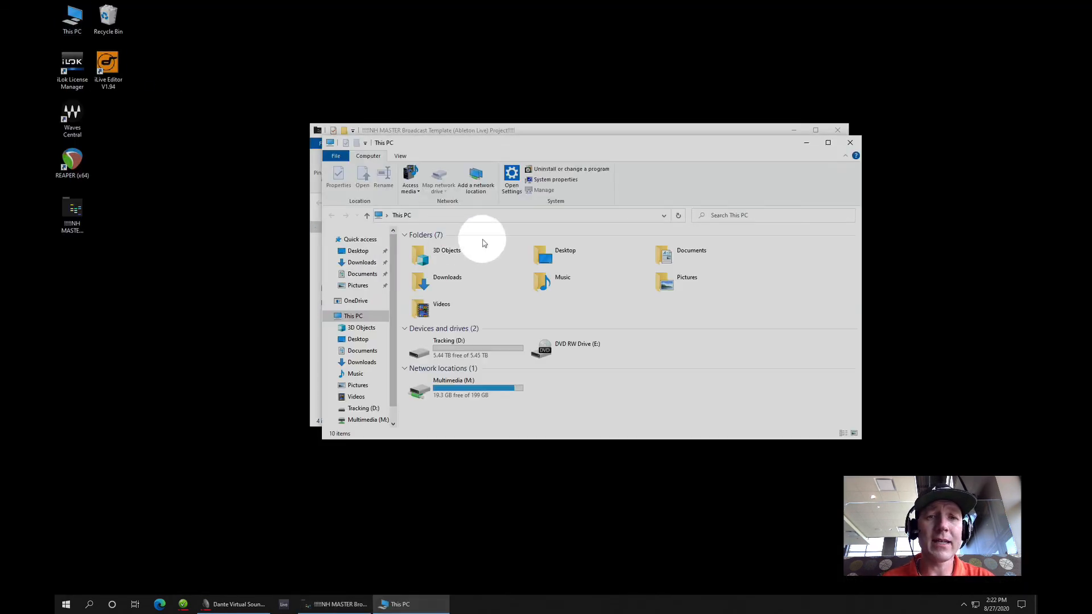
left_click(793, 131)
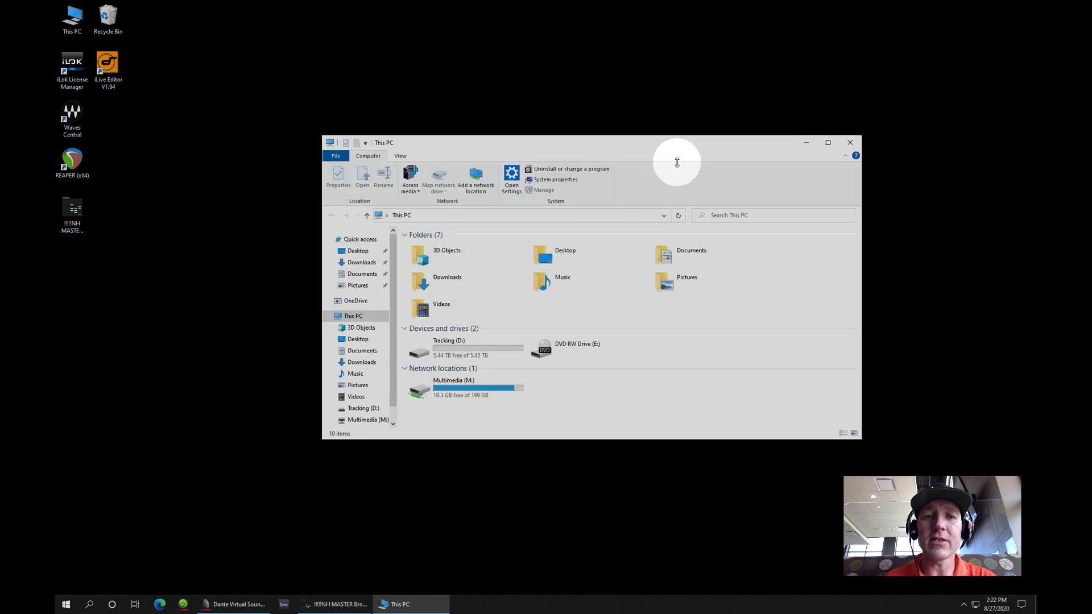
left_click_drag(604, 147, 509, 87)
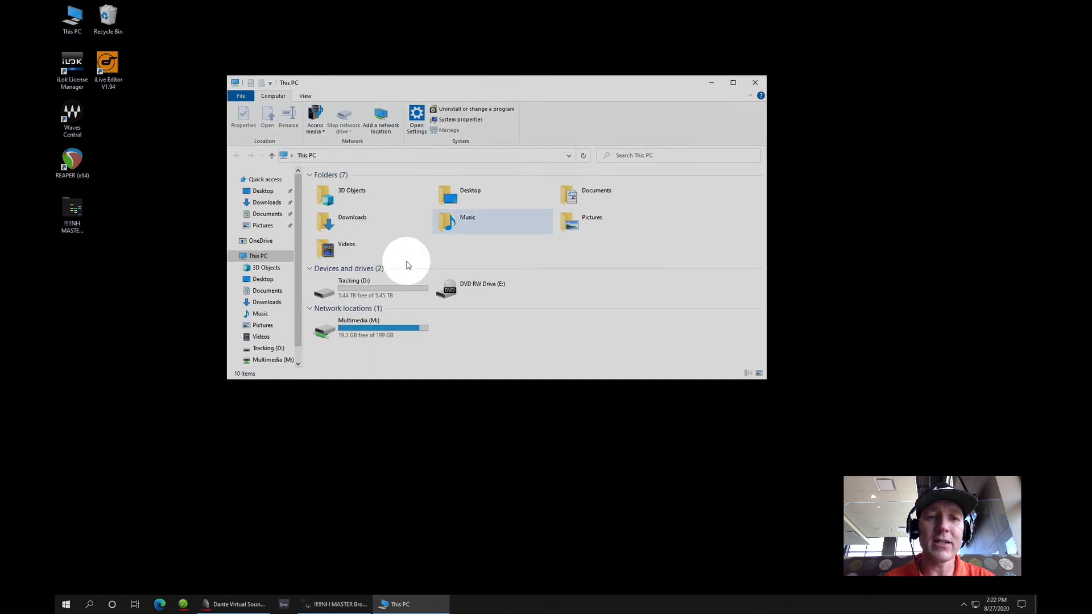
double_click(359, 297)
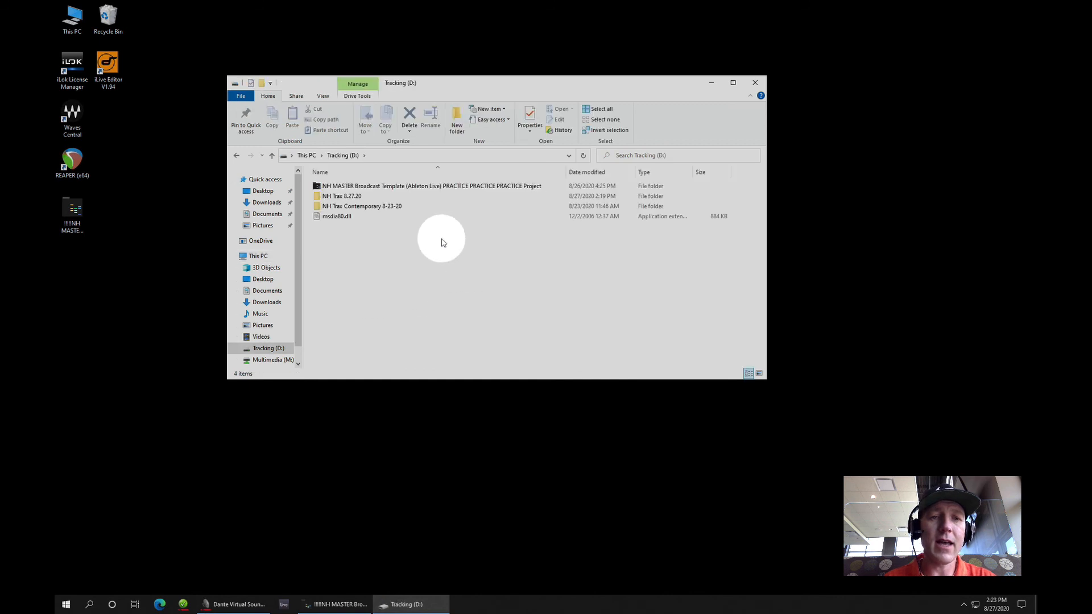
Check the size and contents of the NH Trax 8.27.20 folder in its properties
left_click(353, 197)
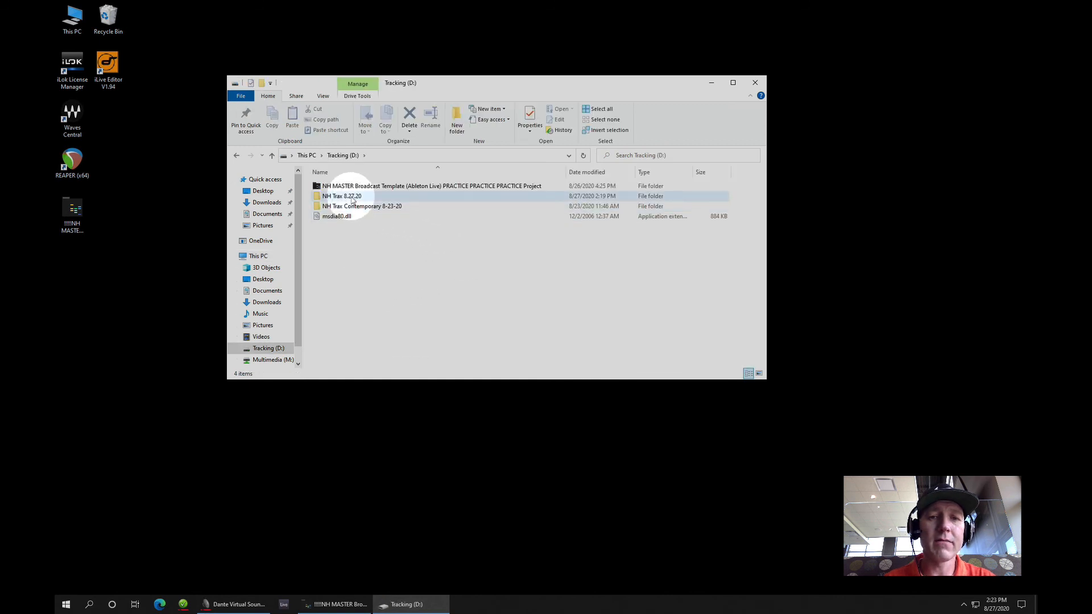
right_click(352, 198)
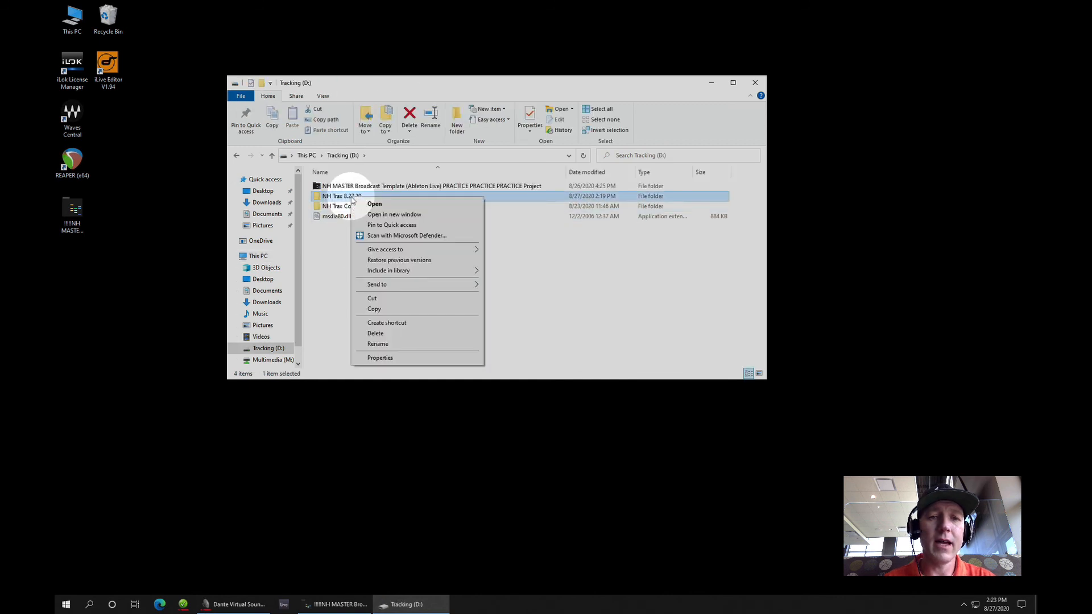
left_click(380, 358)
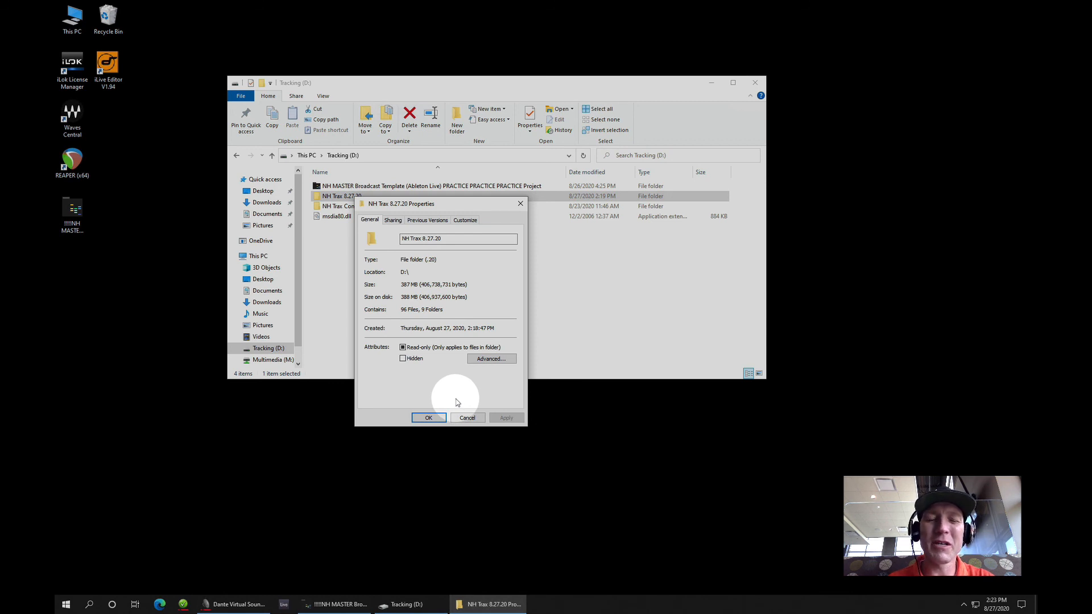
left_click(432, 418)
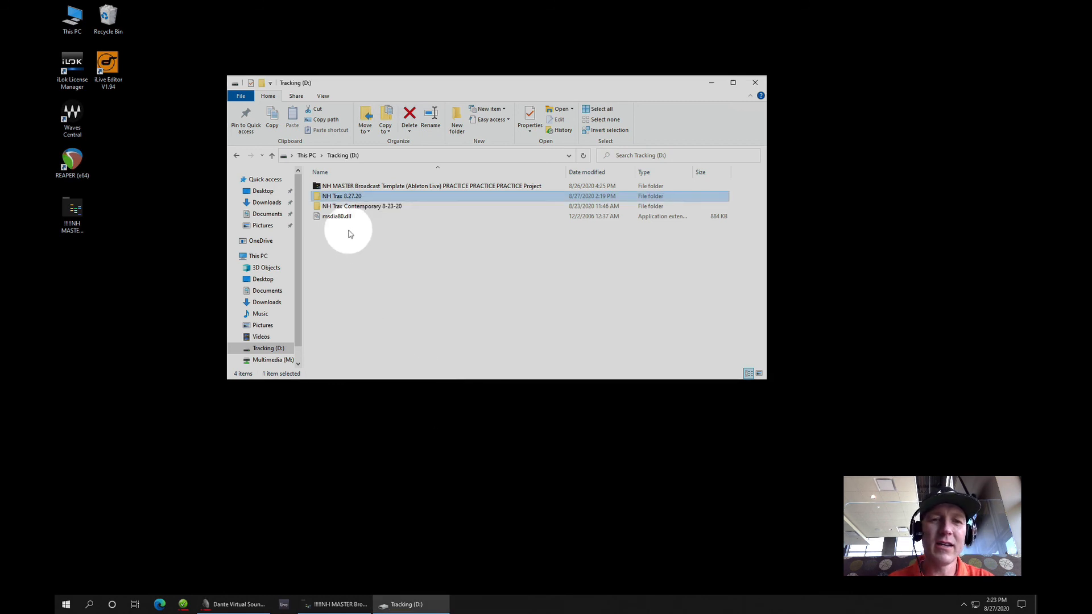
Open the NH Trax 8.27.20 Project folder and reopen the NH Trax 8.27.20.als set in Live
double_click(340, 196)
double_click(338, 187)
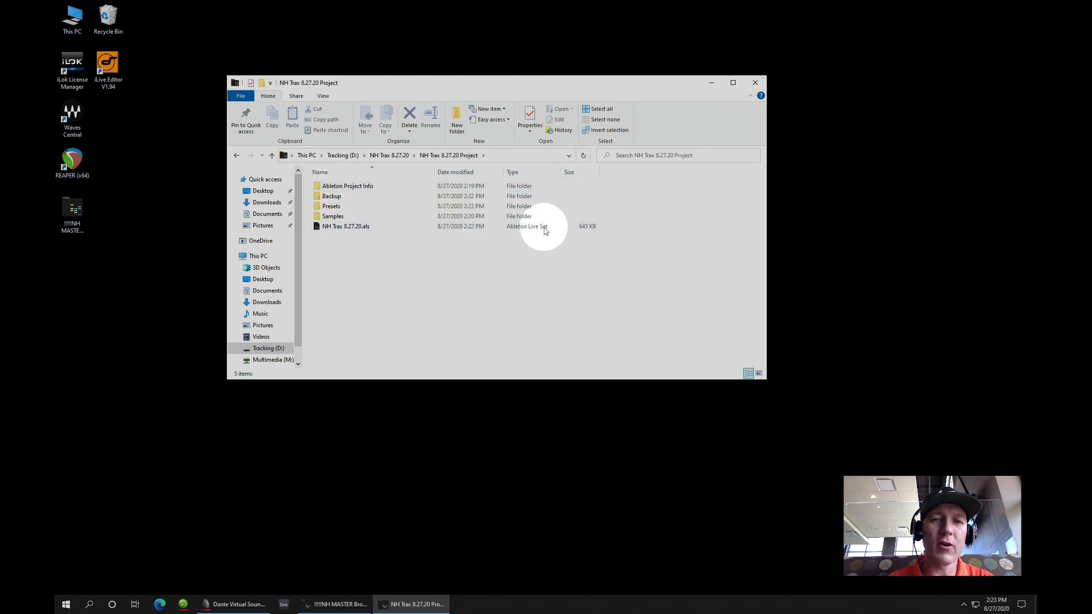
double_click(344, 227)
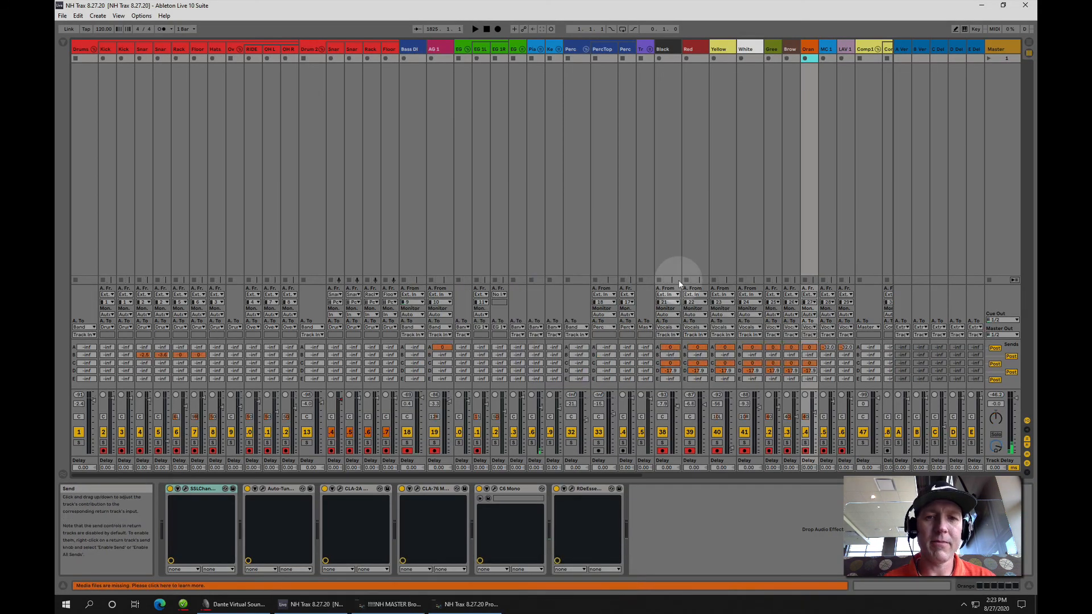
Check the recorded clips in the reopened set's Arrangement View, and close the set and the project folder window
key("Tab")
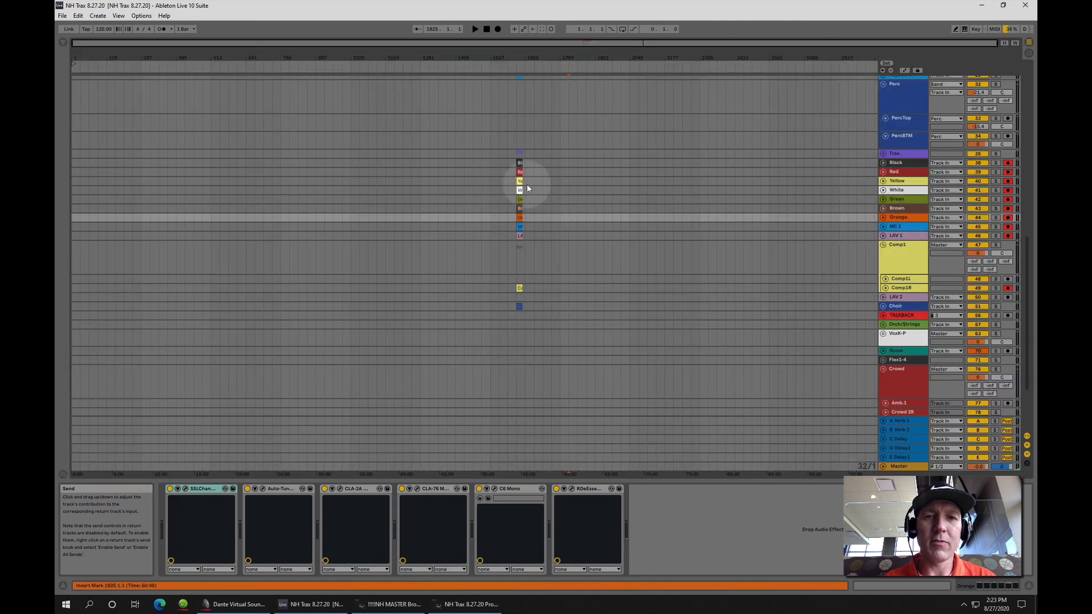
left_click(563, 172)
key("Tab")
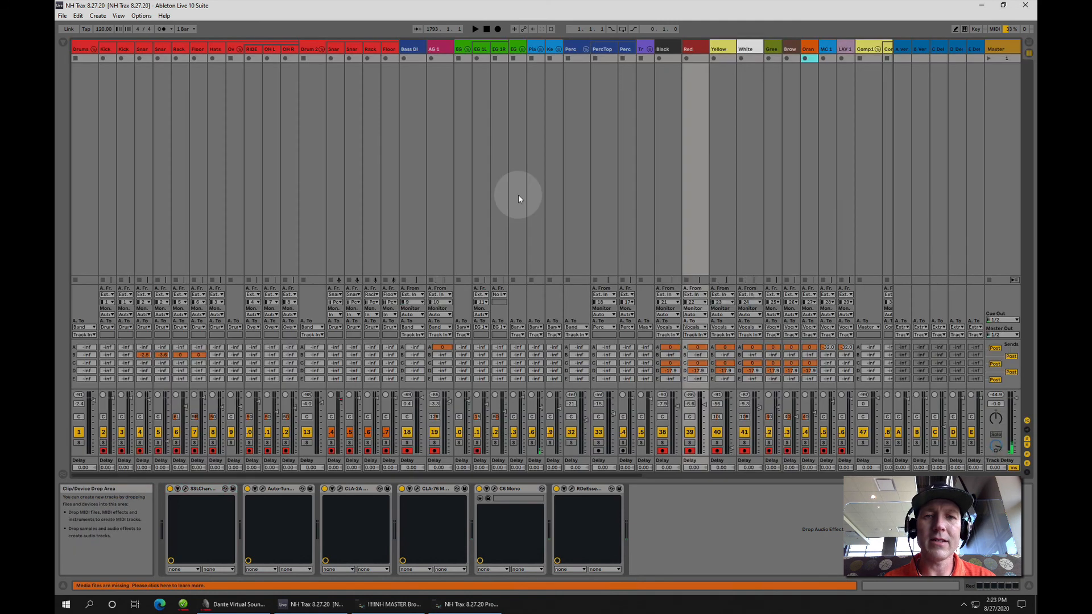
key("Tab")
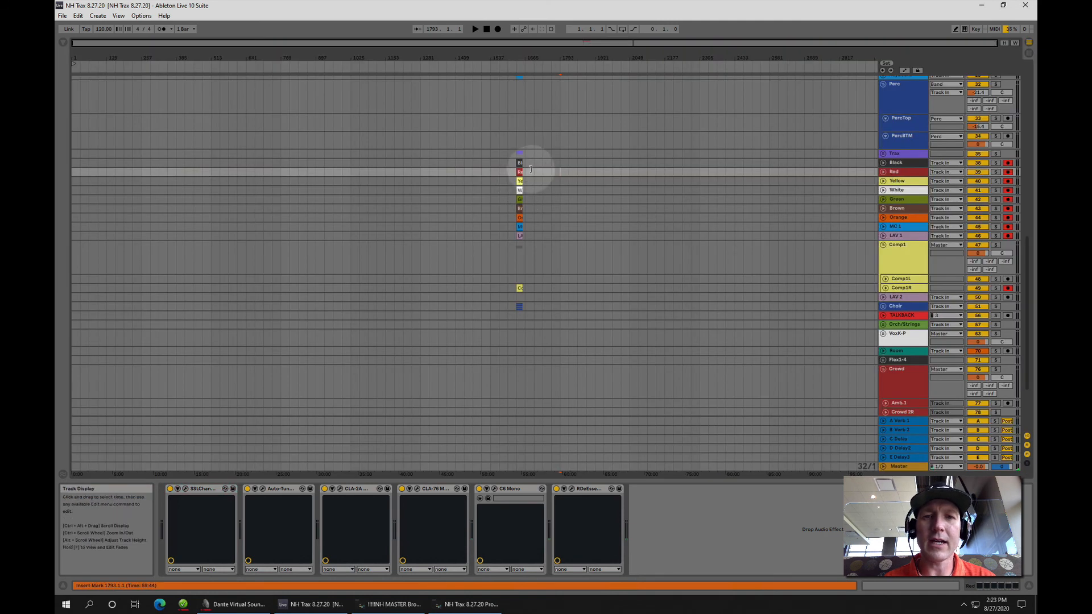
scroll(530, 165, "up", 2)
scroll(530, 166, "up", 10)
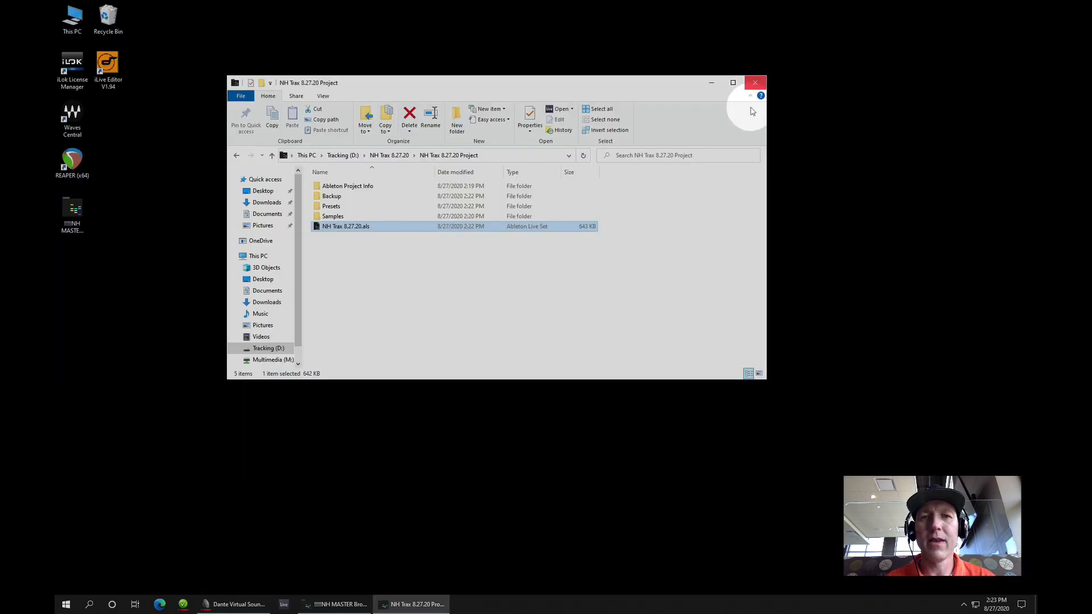
left_click(755, 86)
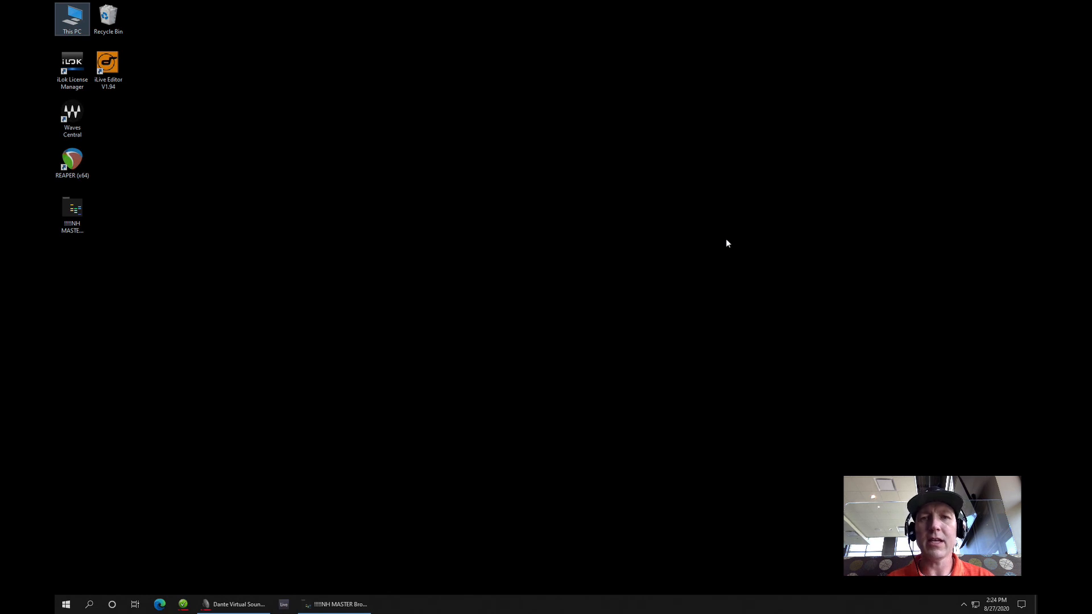
key("ctrl+Left")
left_click(688, 6)
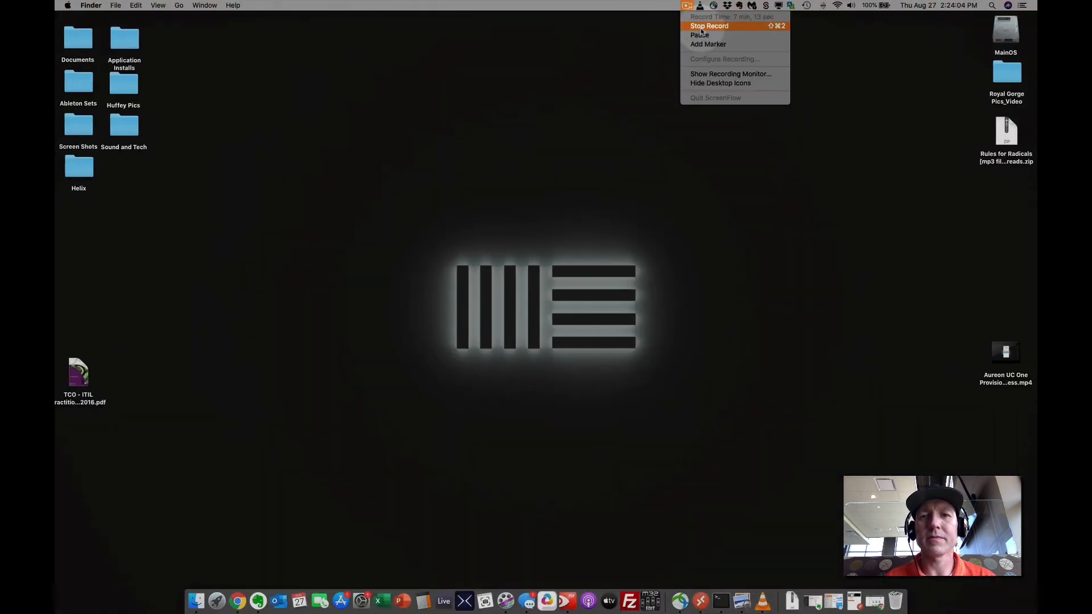